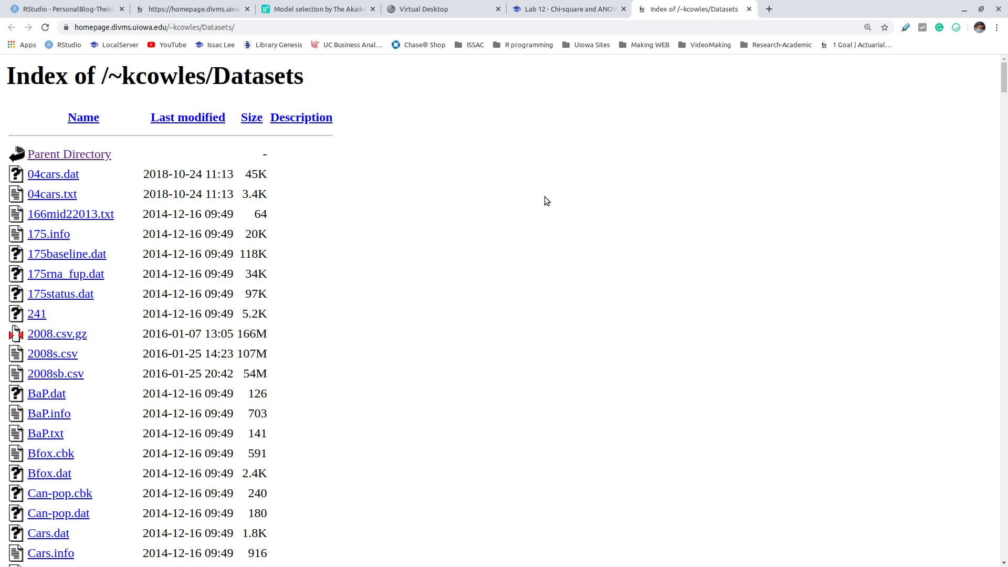
# Find "hot" in the Datasets index, open hotdogs.dat and look over its rows.
pyautogui.hotkey('ctrl', 'f')
pyautogui.write('hot')
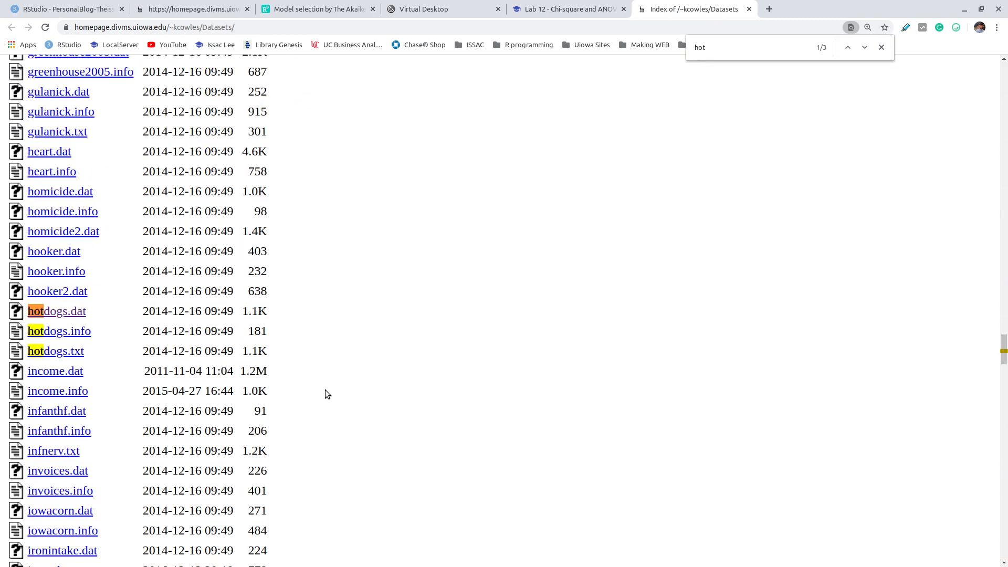
pyautogui.click(73, 311)
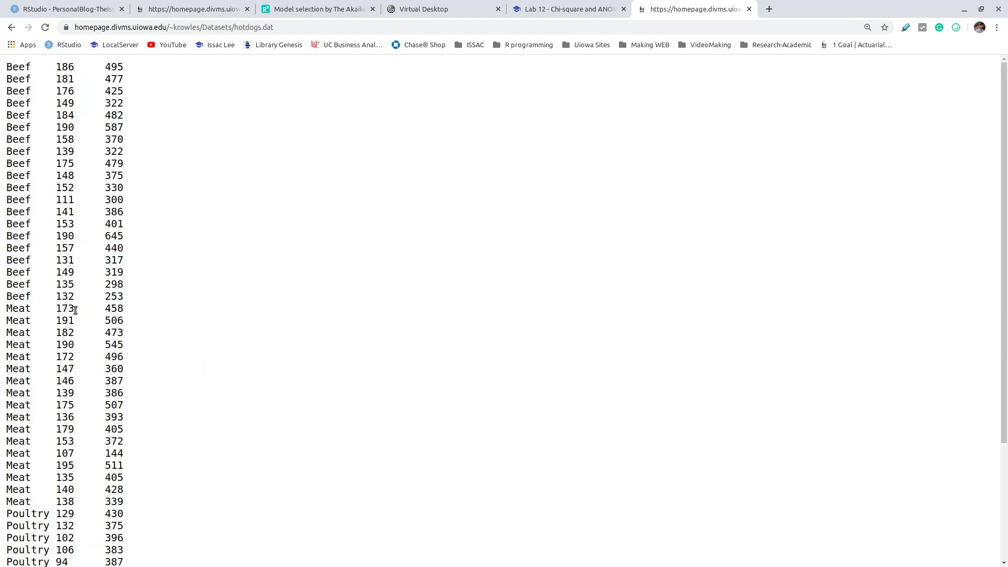
pyautogui.moveTo(12, 68); pyautogui.dragTo(188, 502)
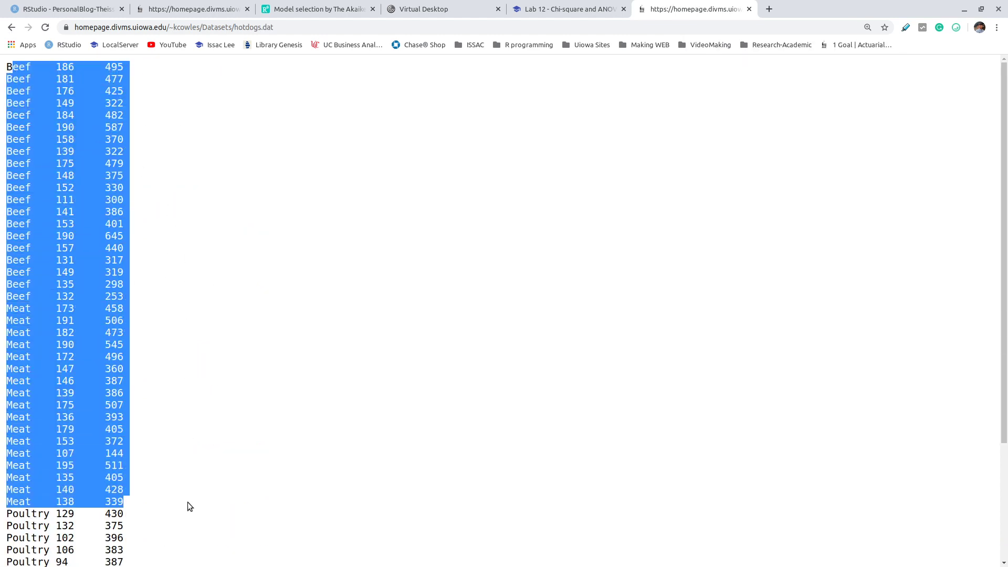
pyautogui.click(187, 502)
pyautogui.scroll(-3, 160, 322)
pyautogui.scroll(3, 138, 362)
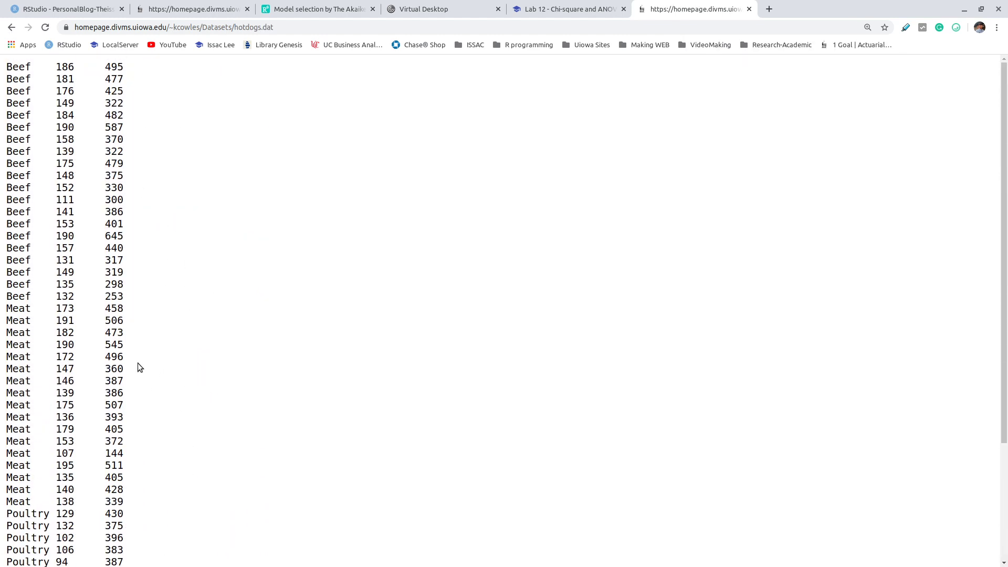
# Switch to the Lab 12 page and read the Corndogs data description of the hotdogs dataset.
pyautogui.click(557, 9)
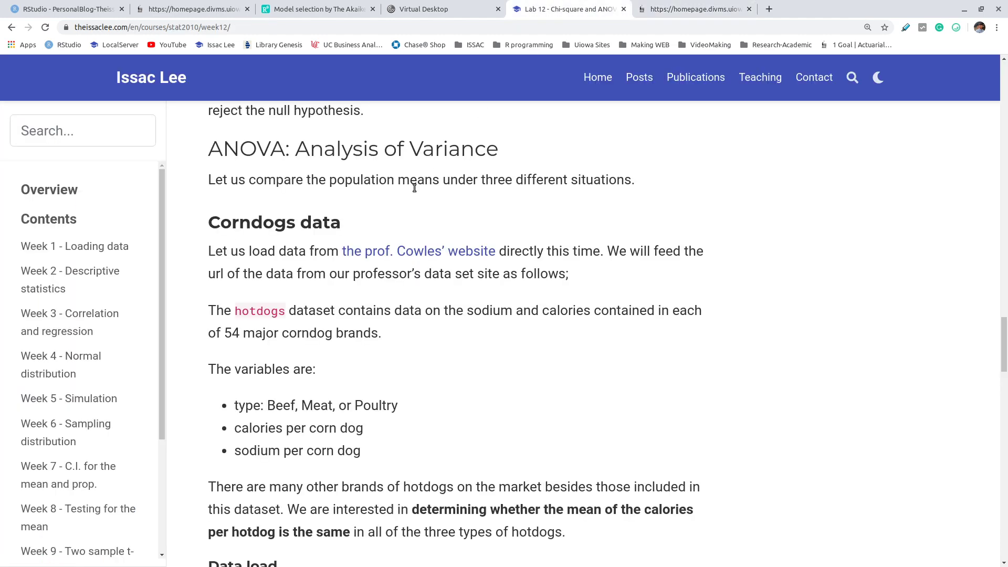
pyautogui.moveTo(361, 307); pyautogui.dragTo(364, 306)
pyautogui.click(345, 345)
pyautogui.moveTo(433, 314); pyautogui.dragTo(704, 315)
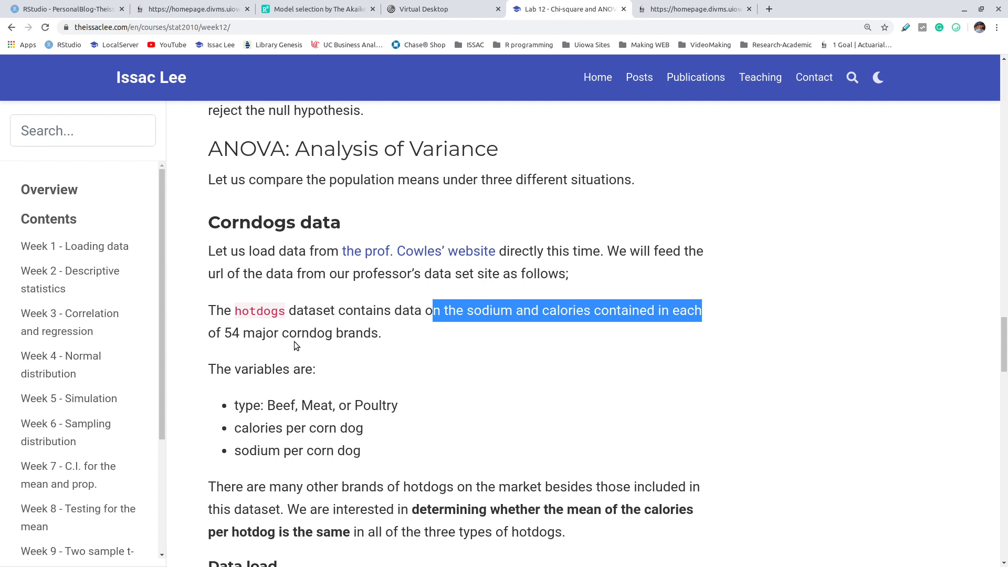
pyautogui.click(417, 378)
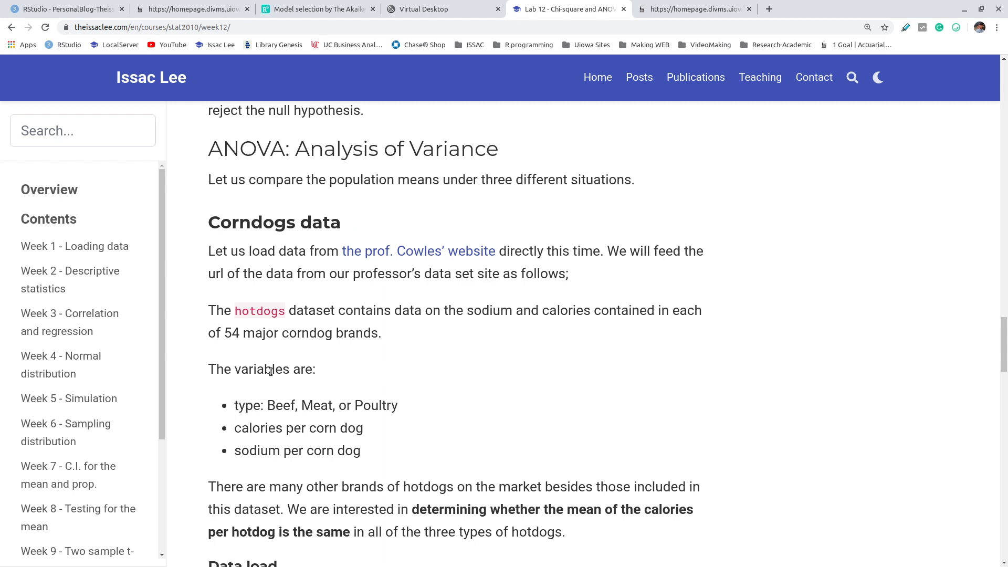
# Return to hotdogs.dat and examine its type column and its first numeric column.
pyautogui.click(705, 11)
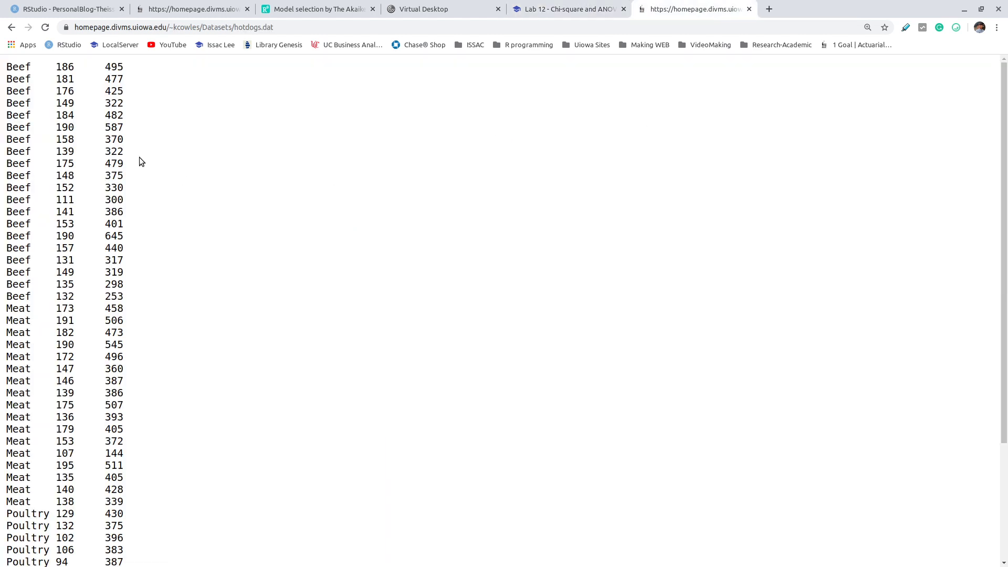
pyautogui.moveTo(31, 66); pyautogui.dragTo(21, 163)
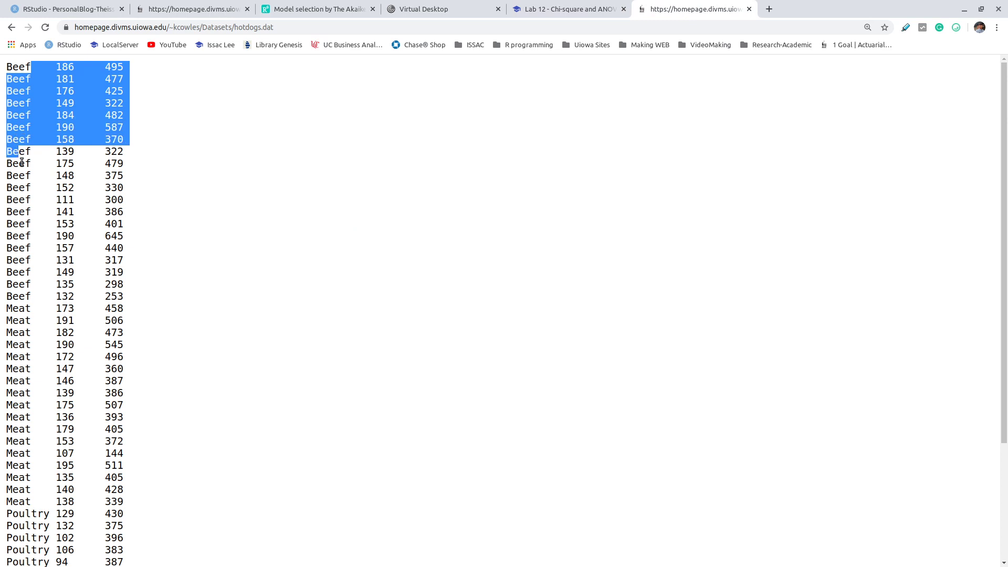
pyautogui.click(22, 162)
pyautogui.scroll(-3, 32, 246)
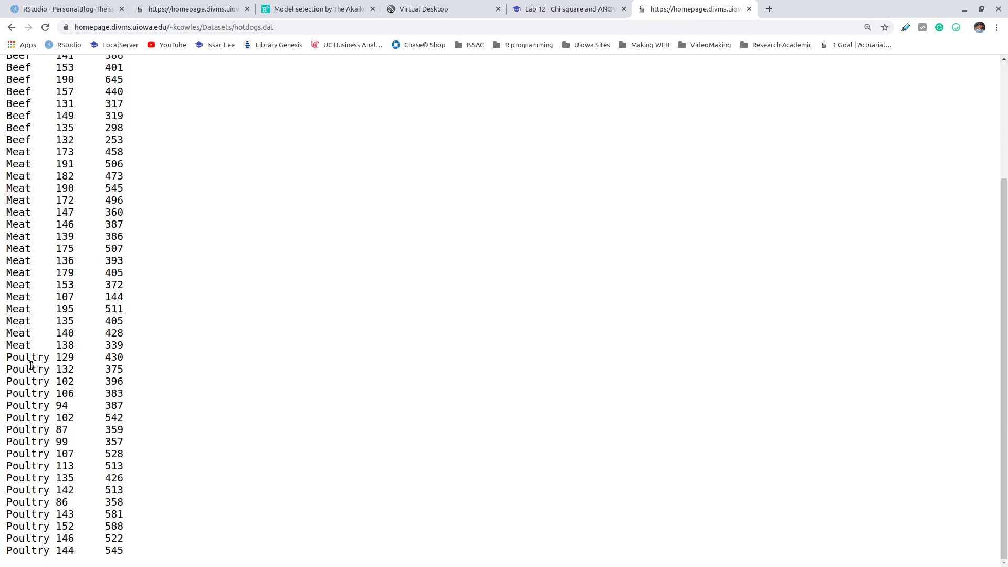
pyautogui.scroll(3, 28, 305)
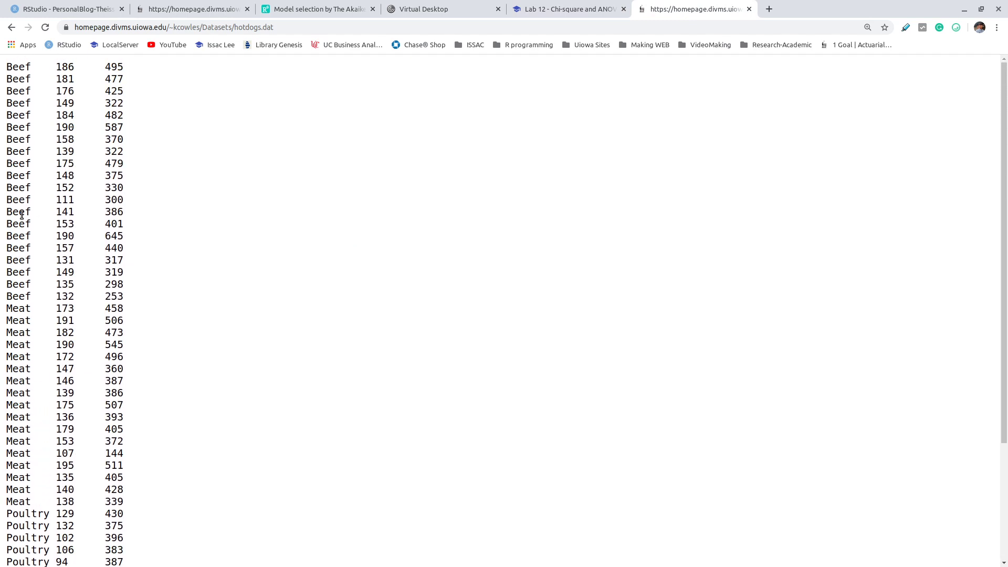
pyautogui.moveTo(75, 78); pyautogui.dragTo(74, 139)
pyautogui.click(352, 132)
# Compare the calories and sodium variables listed on the Lab 12 page with the numeric columns of hotdogs.dat.
pyautogui.click(572, 9)
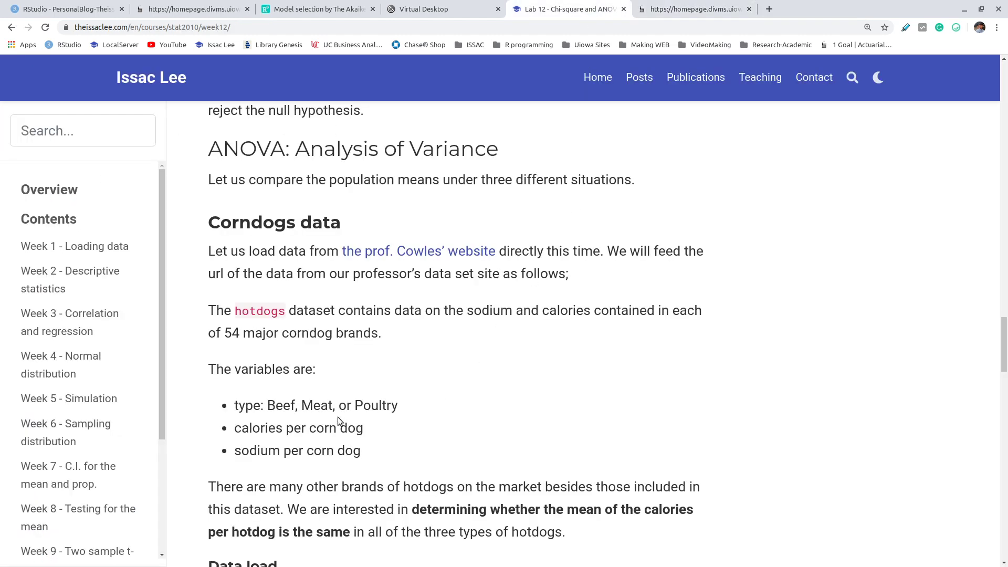
pyautogui.moveTo(241, 426); pyautogui.dragTo(321, 427)
pyautogui.click(378, 430)
pyautogui.click(681, 12)
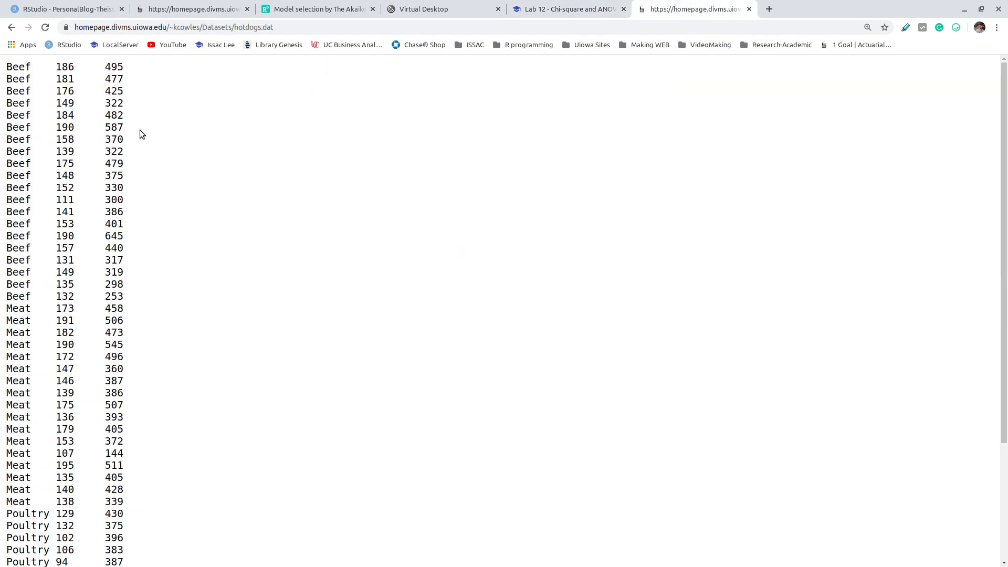
pyautogui.doubleClick(125, 78)
# Copy the Data load code from the Lab 12 page and paste it into the SAS program editor.
pyautogui.click(591, 5)
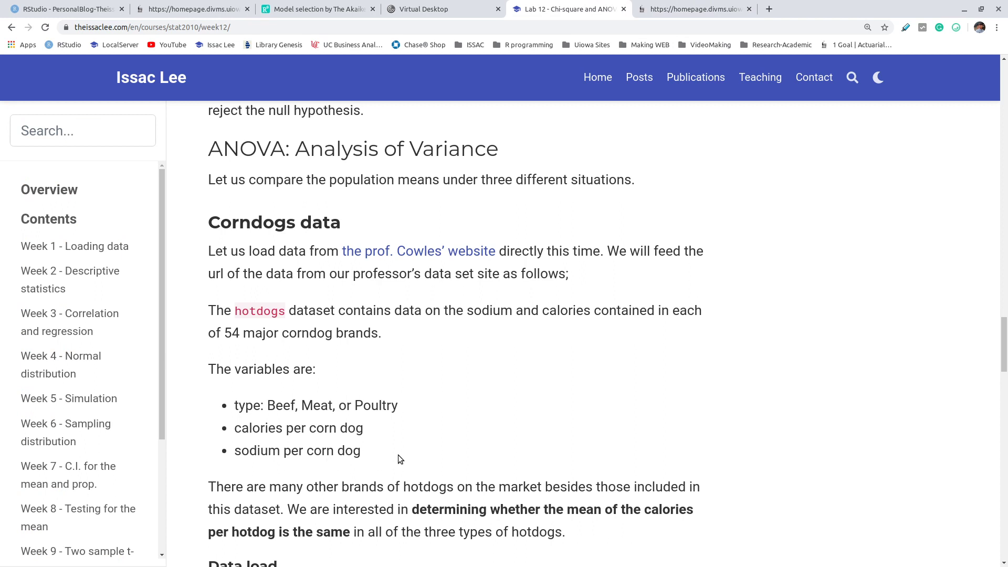
pyautogui.scroll(-4, 415, 430)
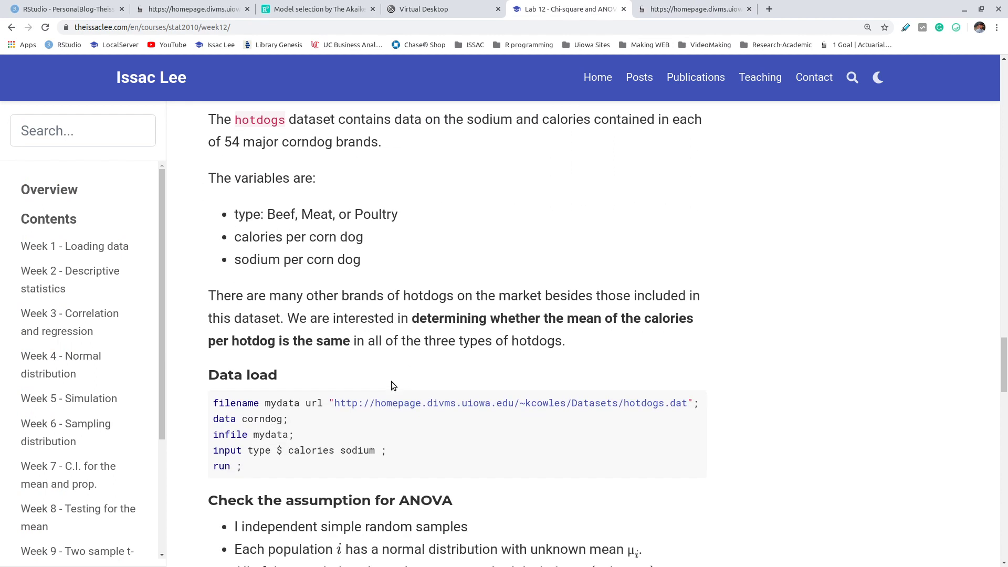
pyautogui.moveTo(282, 437); pyautogui.dragTo(213, 371)
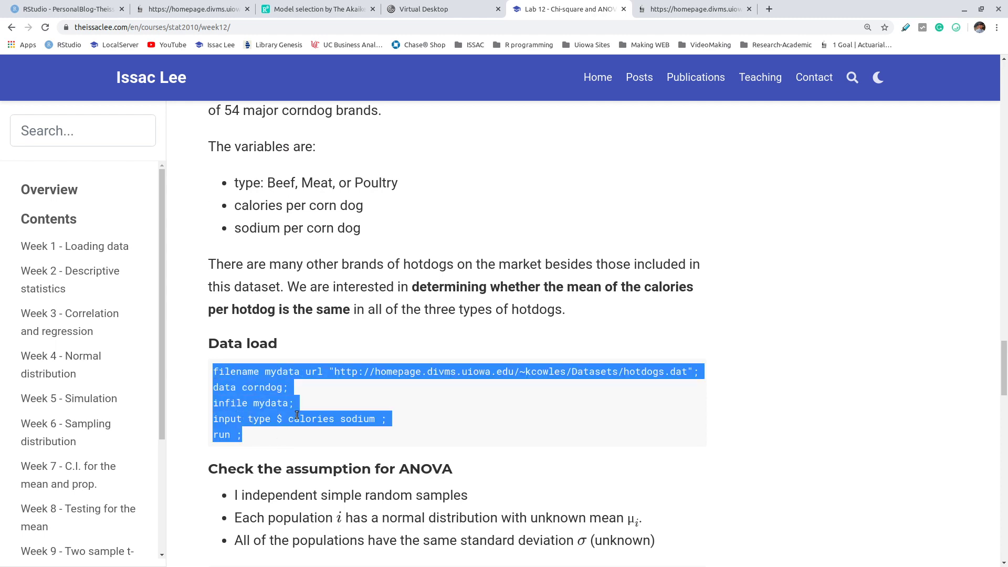
pyautogui.moveTo(1, 108); pyautogui.dragTo(581, 72)
pyautogui.doubleClick(503, 79)
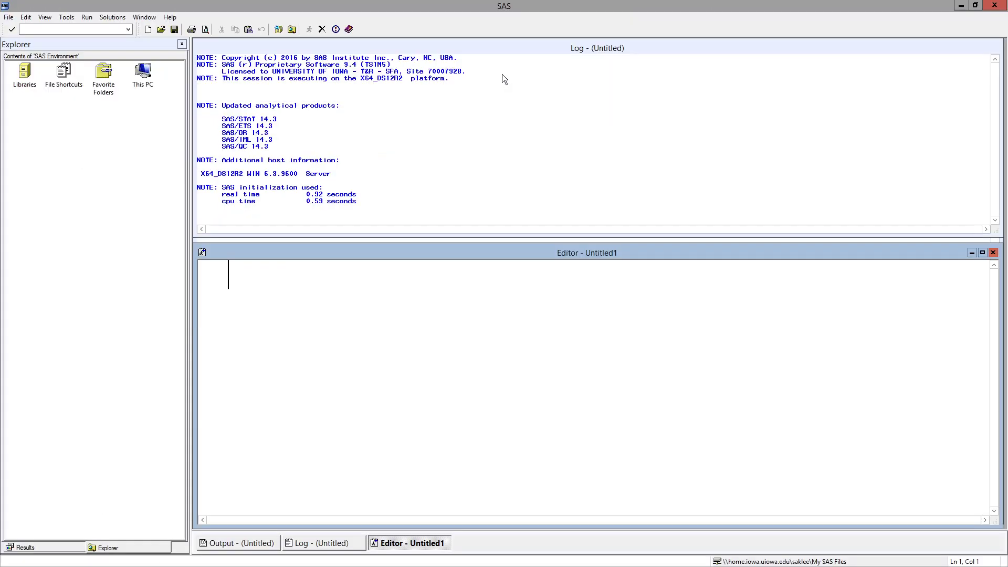
pyautogui.hotkey('ctrl', 'v')
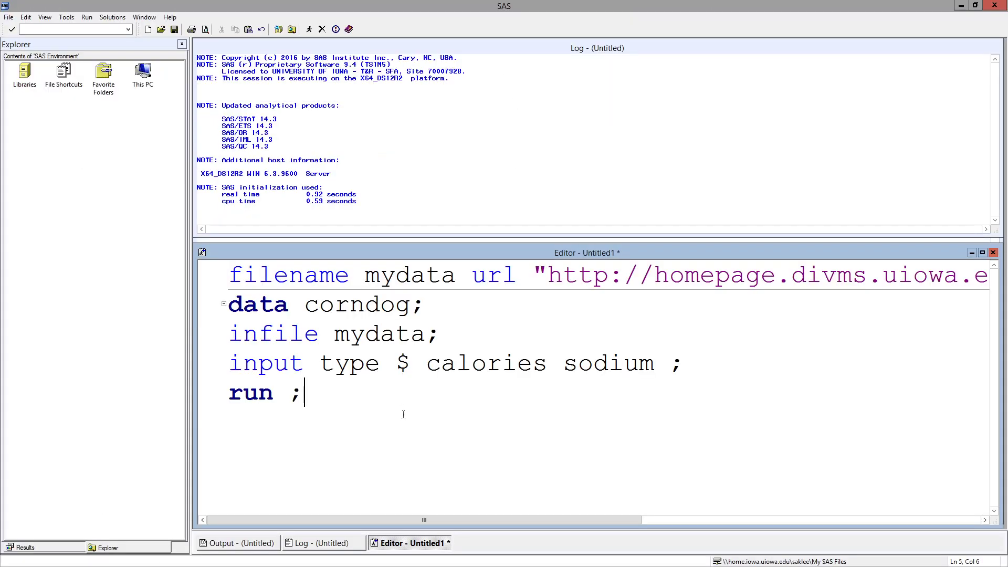
# Examine the filename statement in the pasted code, including the mydata name and the dataset URL.
pyautogui.press('Up')
pyautogui.press('Up')
pyautogui.press('Up')
pyautogui.press('Up')
pyautogui.press('Left')
pyautogui.press('Left')
pyautogui.press('Left')
pyautogui.press('Left')
pyautogui.press('Left')
pyautogui.moveTo(307, 271); pyautogui.dragTo(665, 276)
pyautogui.click(541, 294)
pyautogui.moveTo(424, 521); pyautogui.dragTo(383, 519)
pyautogui.moveTo(376, 276); pyautogui.dragTo(458, 277)
pyautogui.click(444, 304)
# Examine the infile mydata statement and the corndog data set name in the data step.
pyautogui.moveTo(429, 332); pyautogui.dragTo(229, 334)
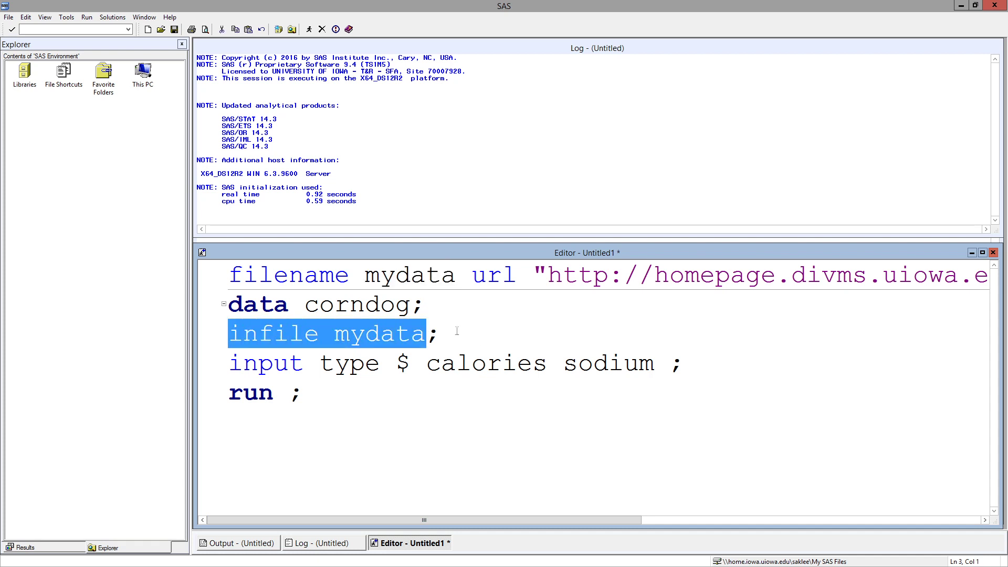
pyautogui.click(441, 313)
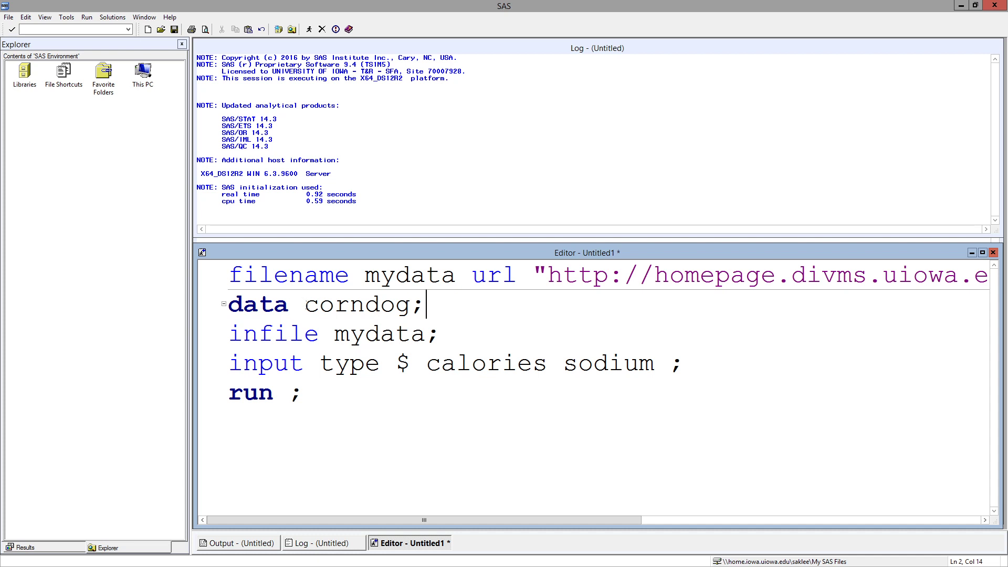
pyautogui.moveTo(305, 305); pyautogui.dragTo(411, 305)
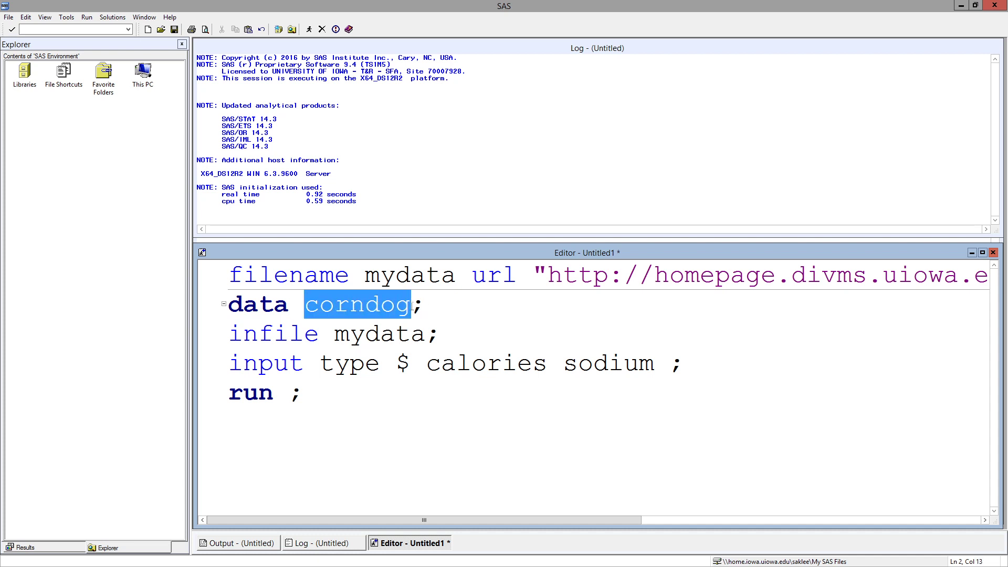
pyautogui.click(393, 395)
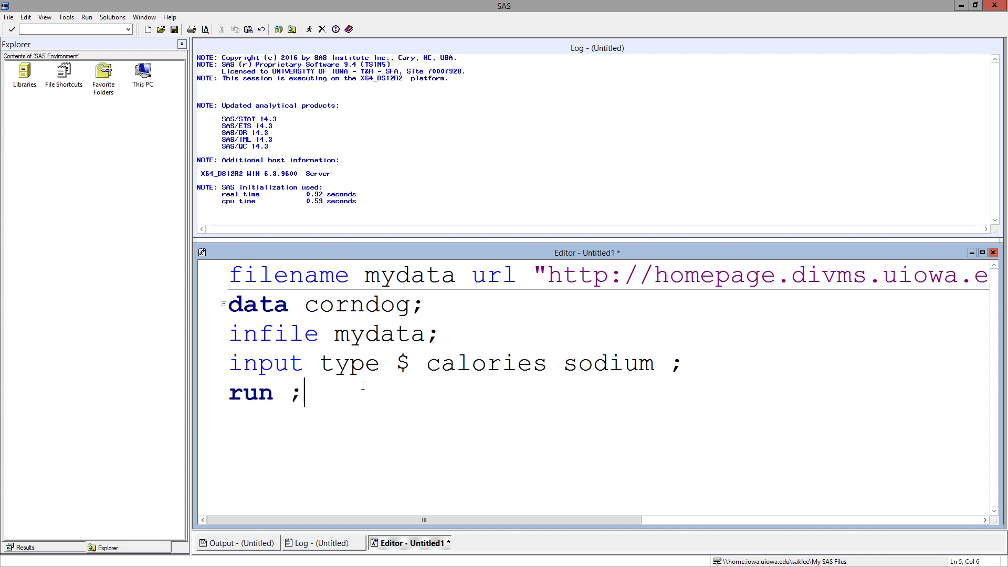
# Examine the input statement's variables type $, calories and sodium.
pyautogui.moveTo(322, 363); pyautogui.dragTo(670, 362)
pyautogui.click(698, 363)
pyautogui.moveTo(413, 362); pyautogui.dragTo(320, 362)
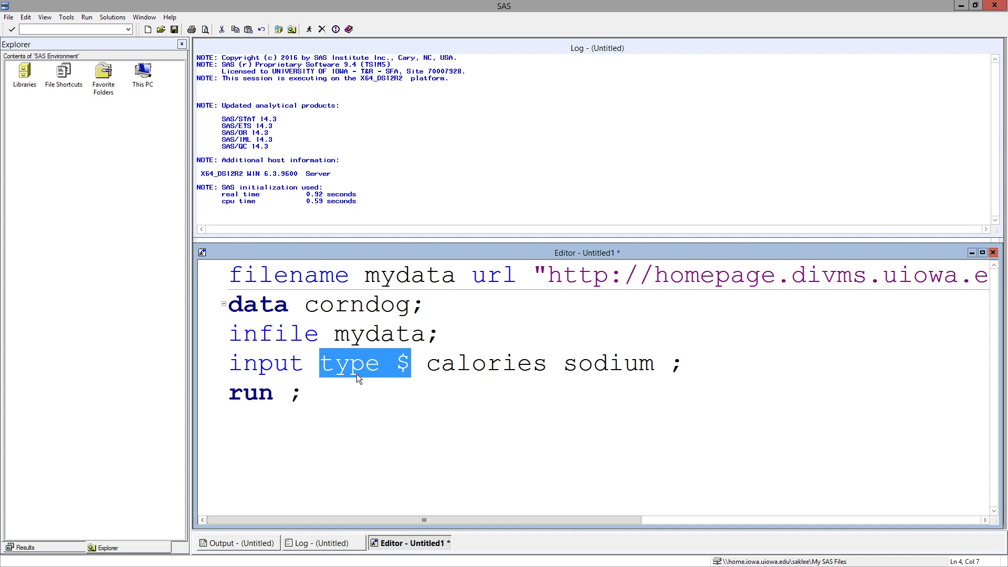
pyautogui.click(401, 388)
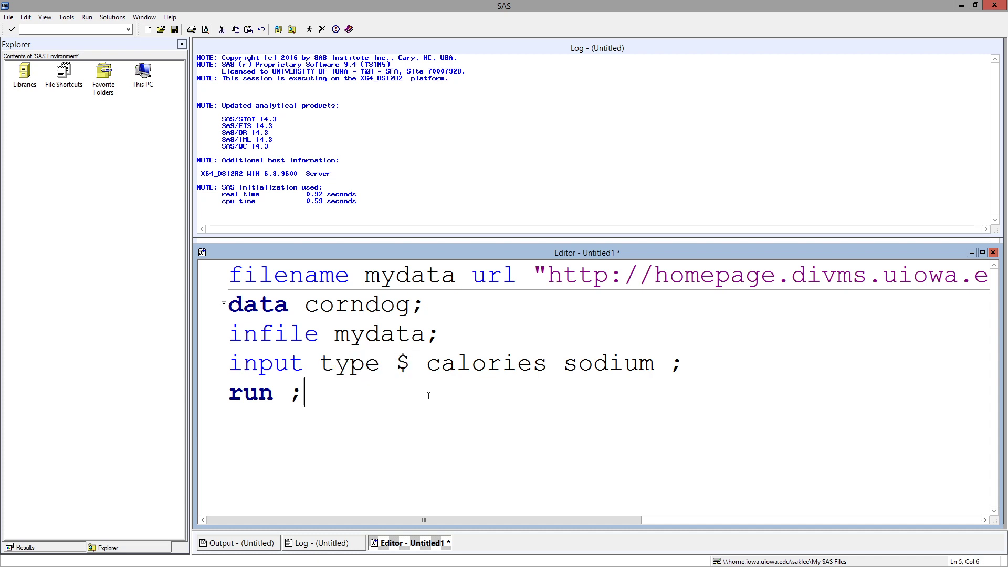
pyautogui.click(460, 365)
pyautogui.click(638, 366)
# Submit the data-loading program to create the corndog data set.
pyautogui.click(312, 394)
pyautogui.click(309, 29)
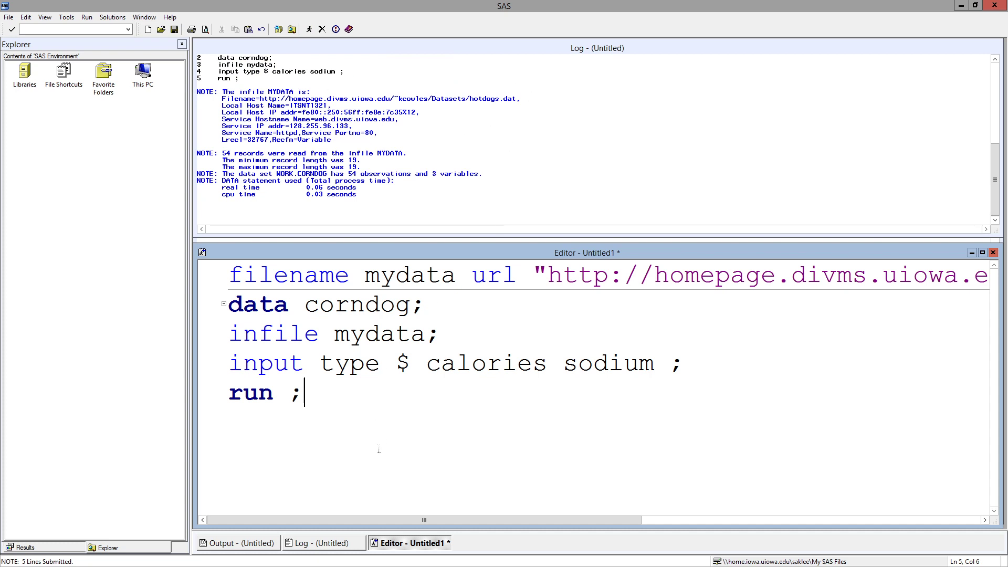
# Add a "proc print data=corndog;" step ending with "run;" below the data step.
pyautogui.press('Return')
pyautogui.press('Return')
pyautogui.write('proc ')
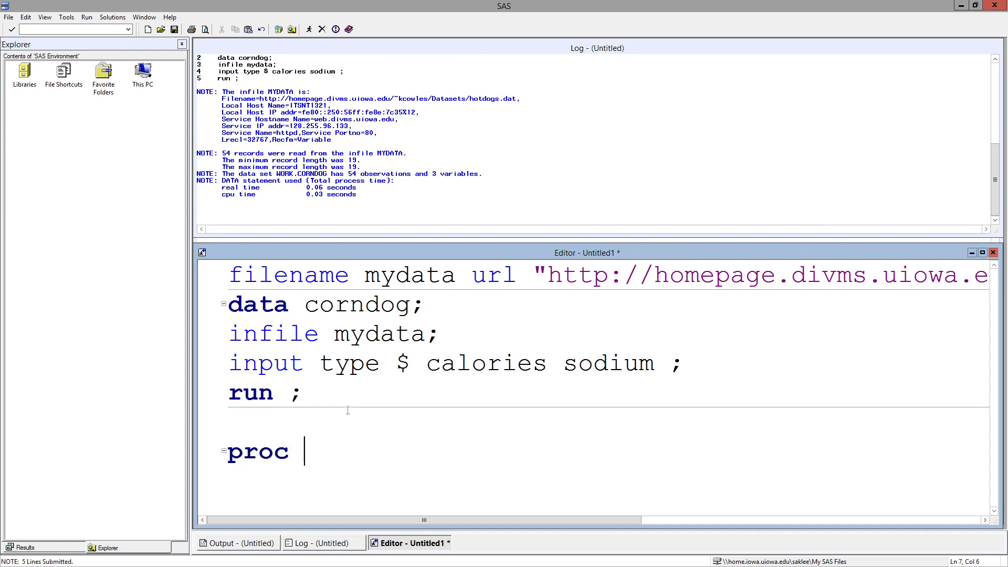
pyautogui.write('print')
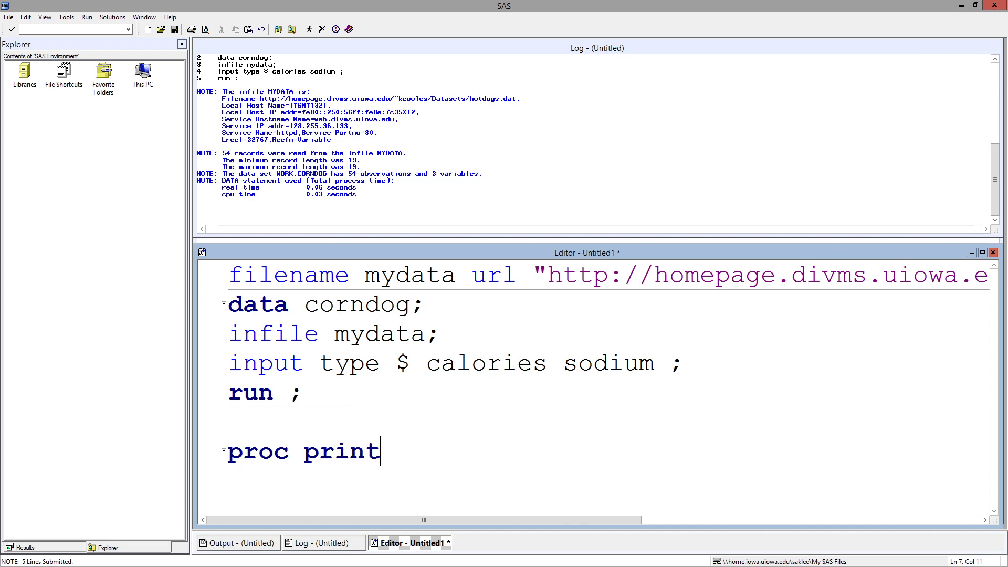
pyautogui.write(' data=corndog;')
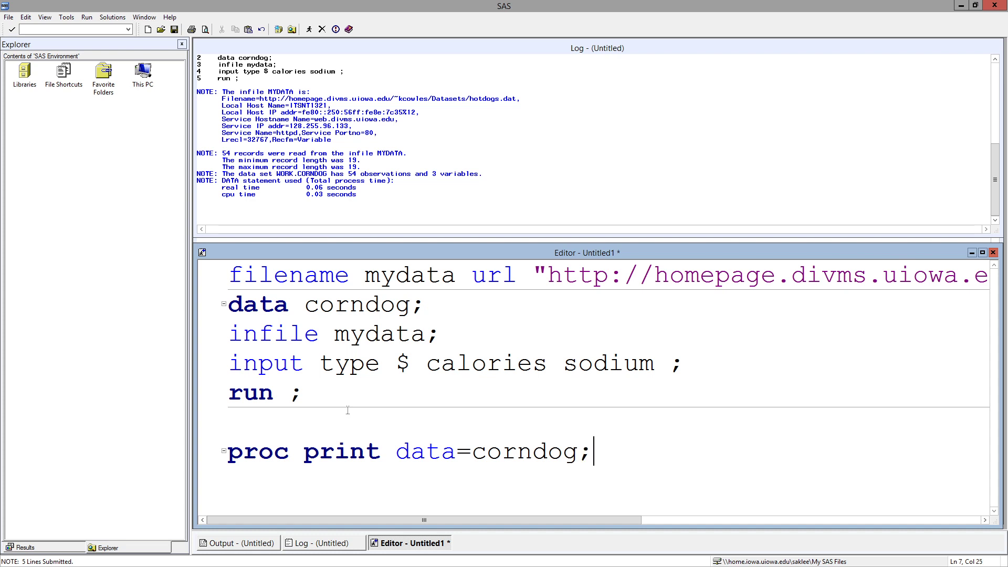
pyautogui.press('Return')
pyautogui.write('run;')
# Run only the proc print step and look through the printed corndog table to its last row.
pyautogui.hotkey('shift', 'Up')
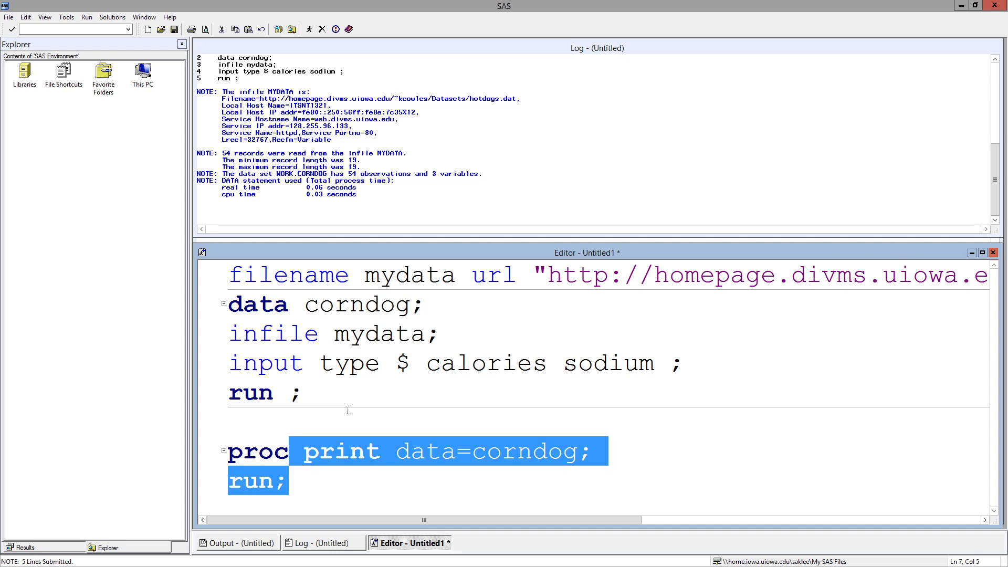
pyautogui.hotkey('shift', 'Up')
pyautogui.click(309, 29)
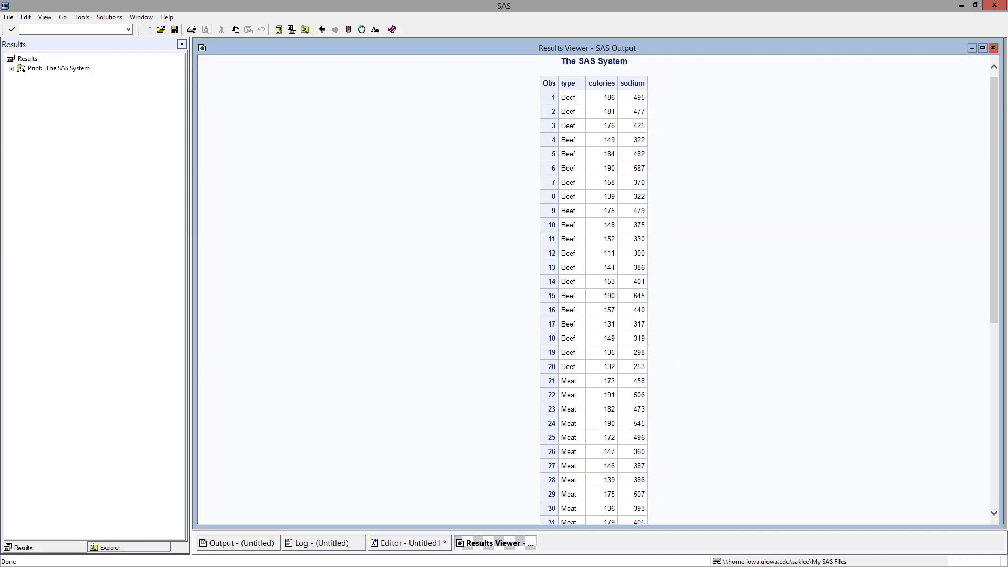
pyautogui.scroll(-7, 630, 271)
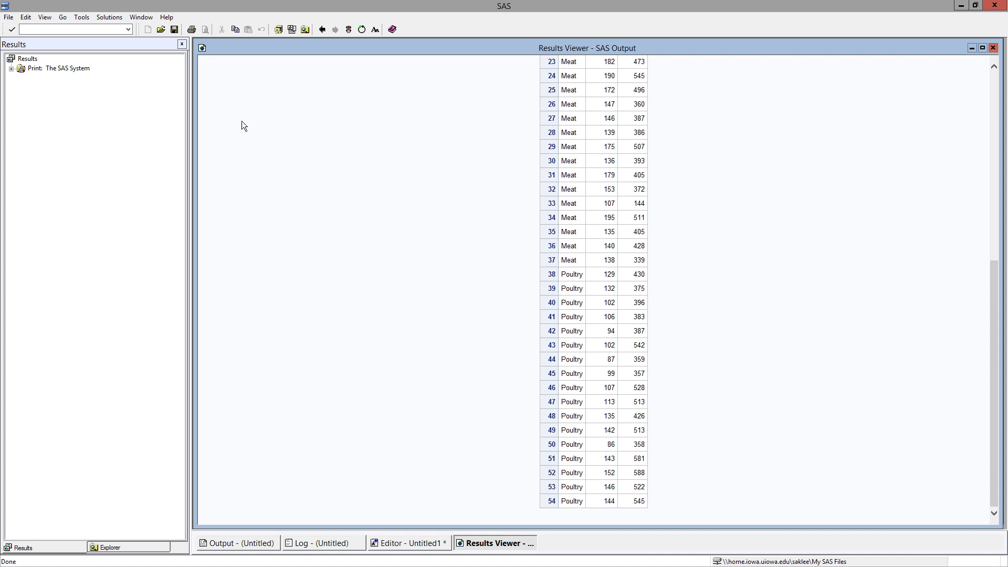
# Return to the program editor and add blank lines below the proc print step.
pyautogui.click(420, 539)
pyautogui.click(382, 484)
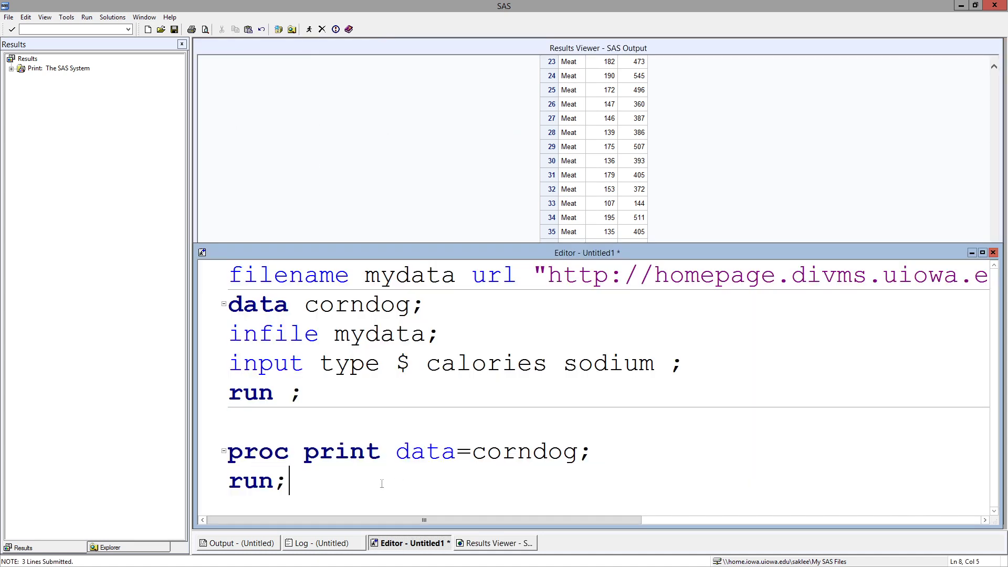
pyautogui.press('Return')
pyautogui.press('Return')
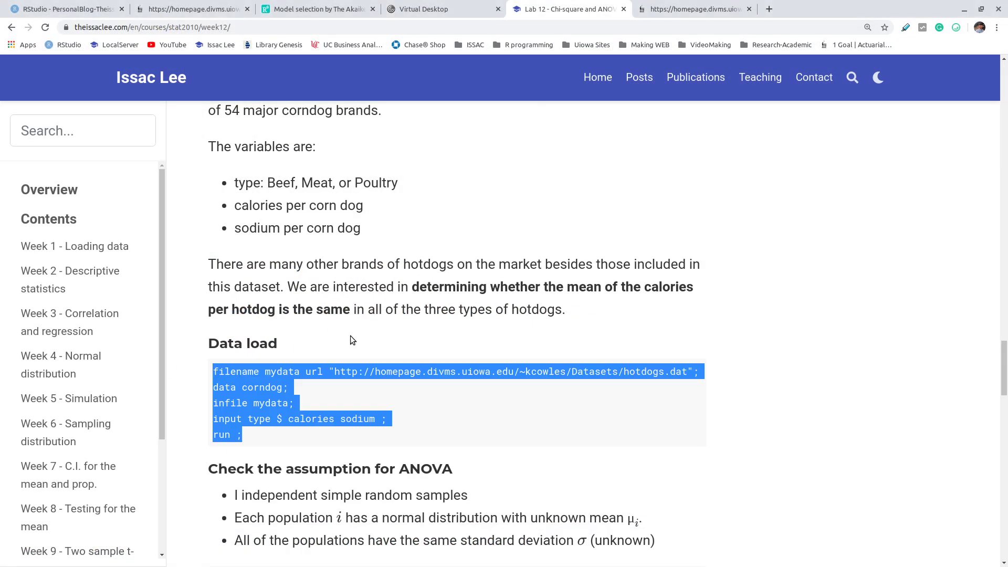
# Find the proc univariate and proc means code for checking the ANOVA assumptions on the lab page.
pyautogui.click(351, 336)
pyautogui.scroll(-4, 360, 333)
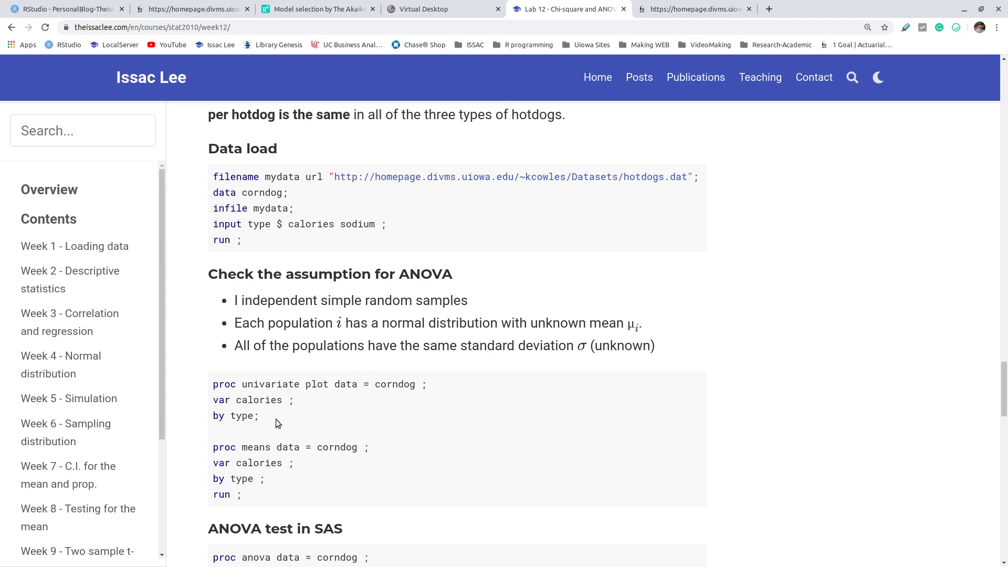
pyautogui.moveTo(276, 420); pyautogui.dragTo(213, 382)
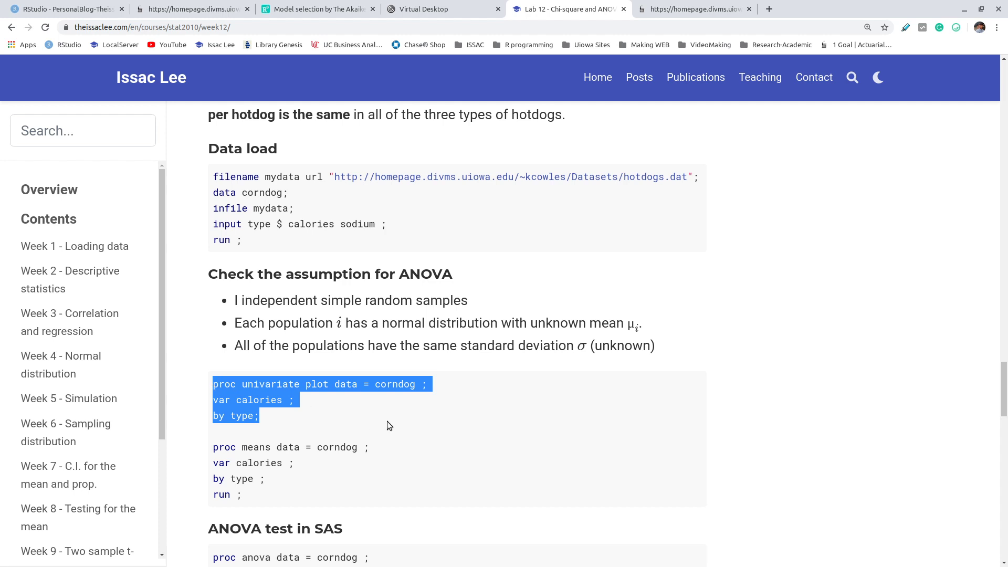
pyautogui.click(376, 413)
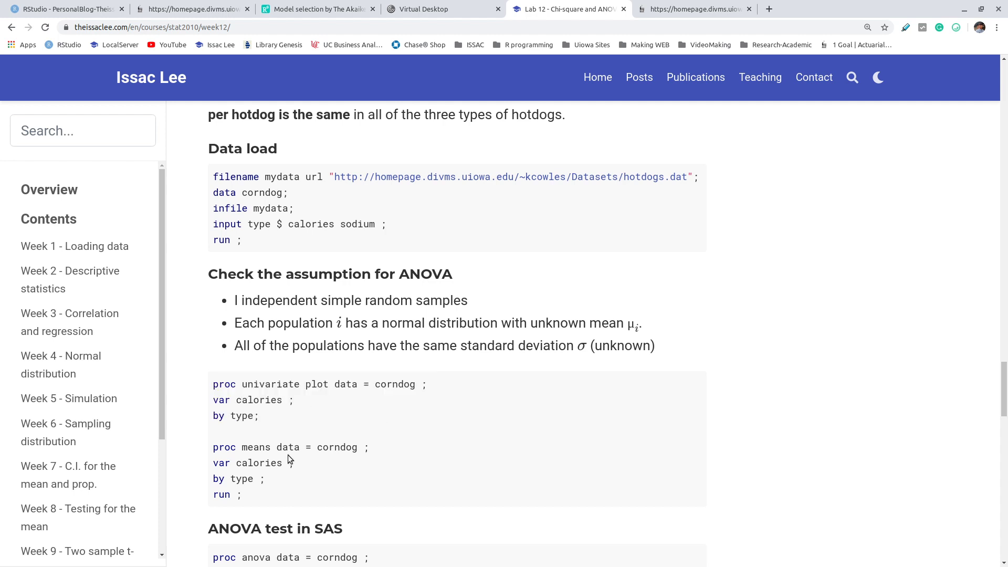
pyautogui.doubleClick(261, 402)
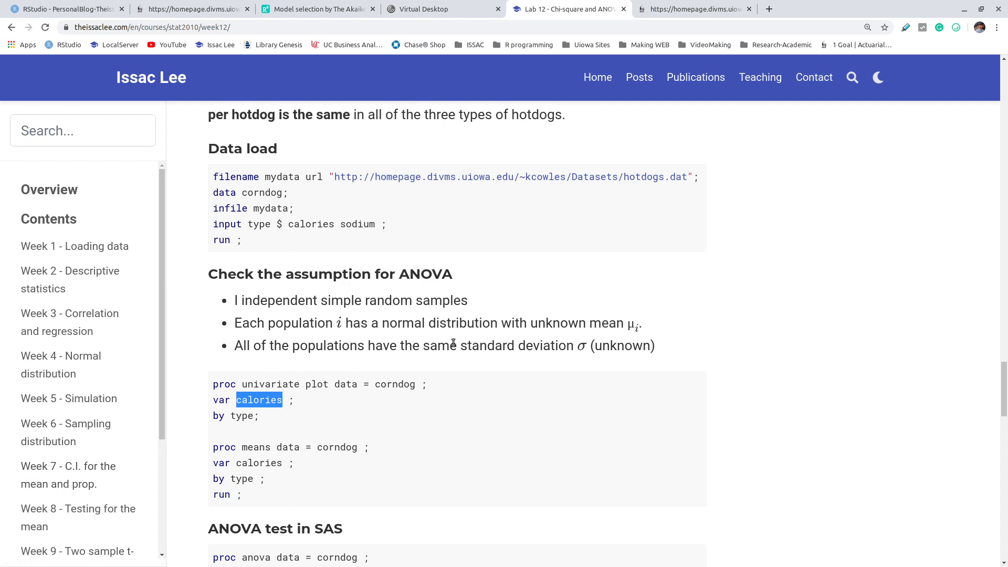
pyautogui.click(696, 9)
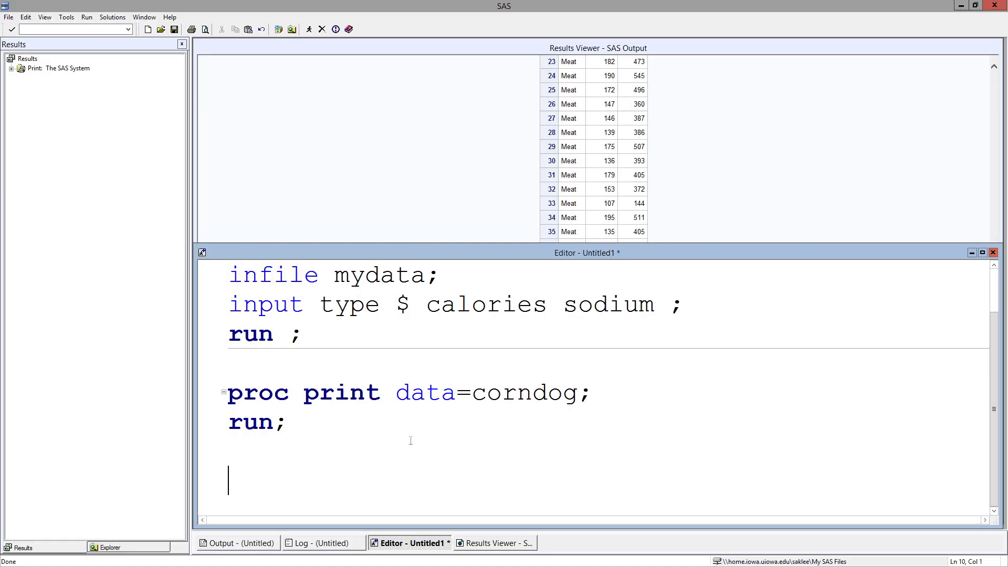
pyautogui.click(341, 465)
pyautogui.press('Return')
pyautogui.write('calories')
pyautogui.press('Up')
pyautogui.press('Up')
pyautogui.press('Right')
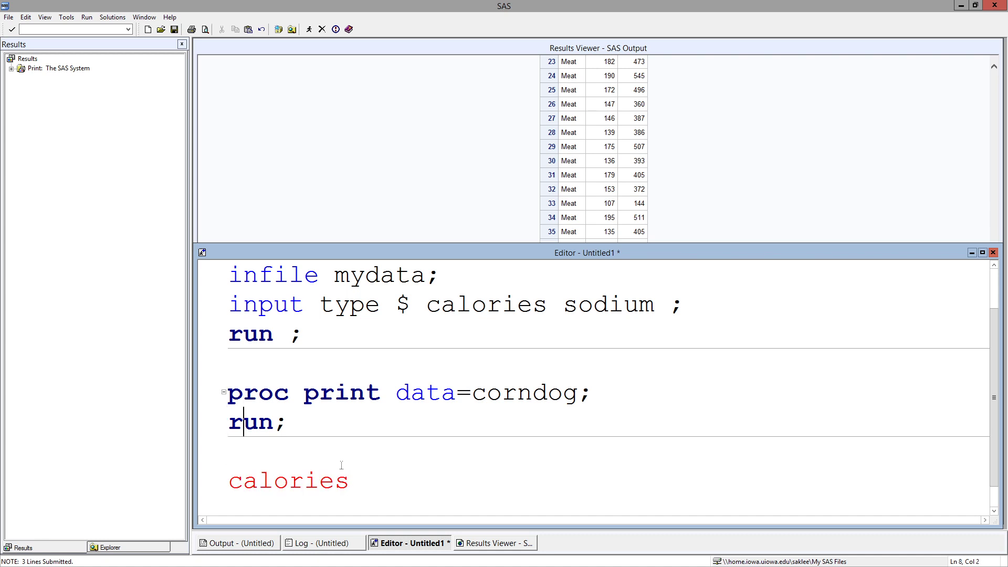
pyautogui.press('Down')
pyautogui.press('Down')
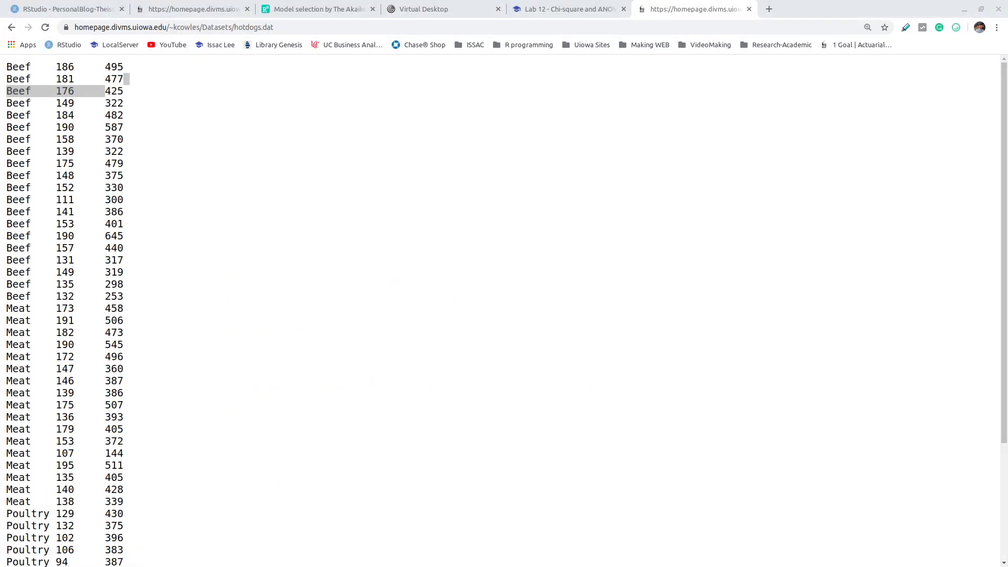
# Copy the complete assumption-check code, both proc univariate and proc means, from the lab page.
pyautogui.click(552, 9)
pyautogui.moveTo(271, 446); pyautogui.dragTo(213, 384)
pyautogui.click(244, 496)
pyautogui.click(254, 431)
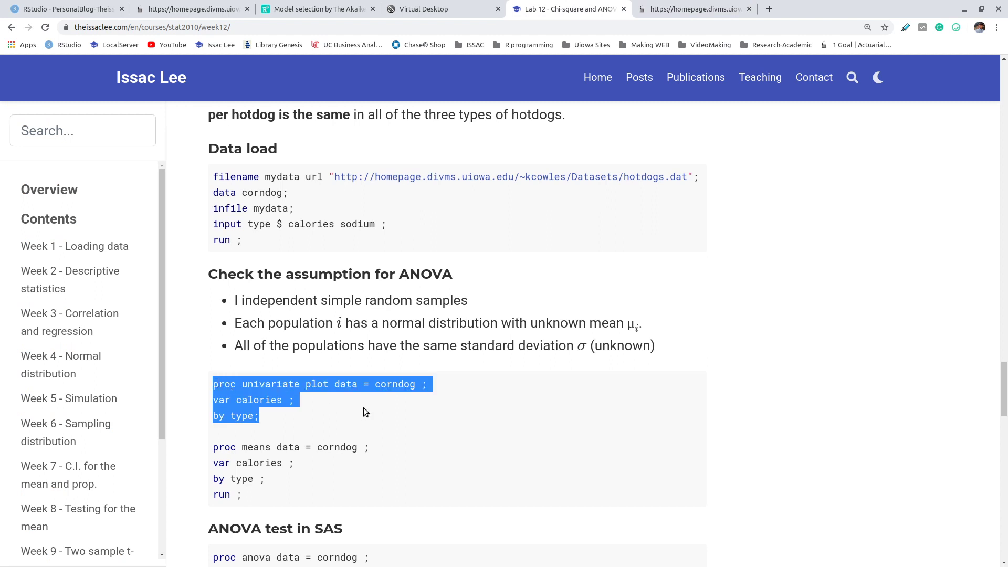
pyautogui.click(469, 430)
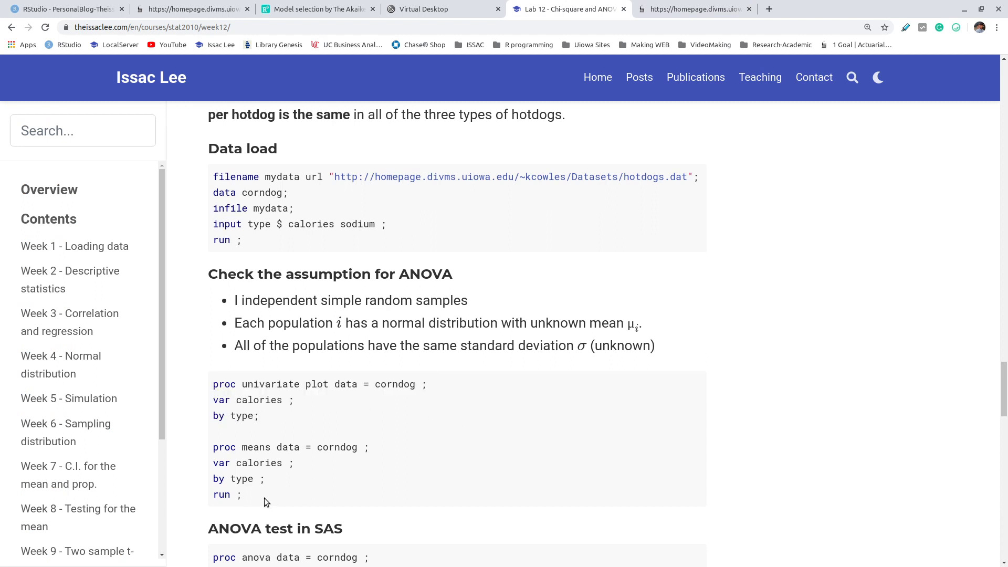
pyautogui.moveTo(265, 498); pyautogui.dragTo(210, 389)
pyautogui.hotkey('ctrl', 'c')
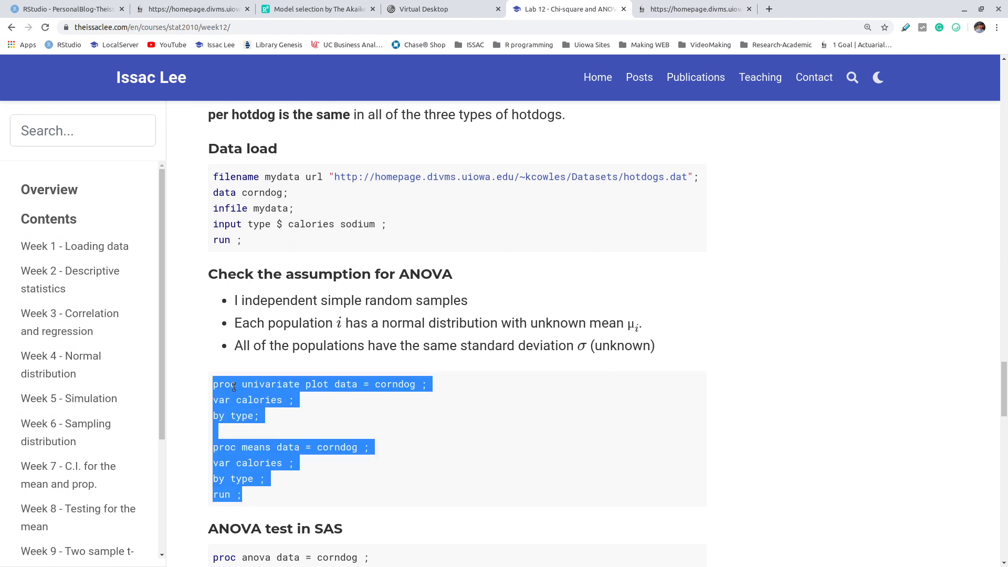
# Replace the stray word "calories" in the SAS program with the copied proc univariate and proc means code.
pyautogui.click(437, 429)
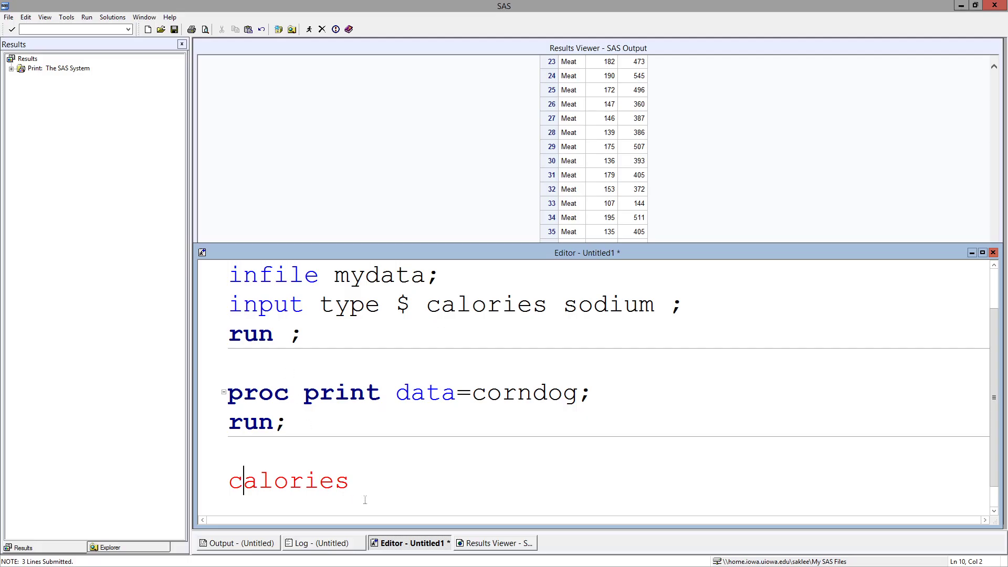
pyautogui.click(368, 476)
pyautogui.hotkey('shift', 'Up')
pyautogui.hotkey('shift', 'Right')
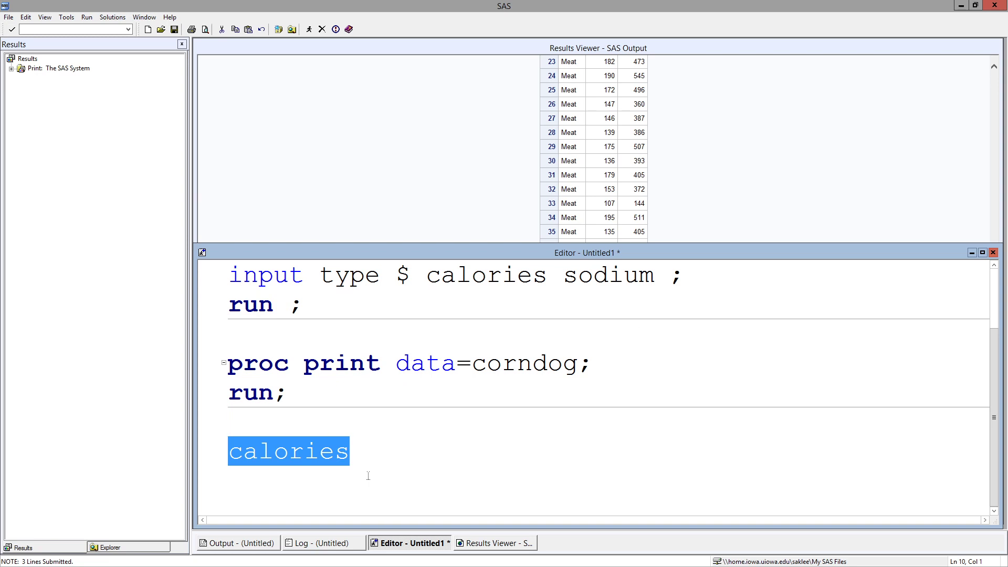
pyautogui.hotkey('ctrl', 'v')
pyautogui.scroll(1, 366, 376)
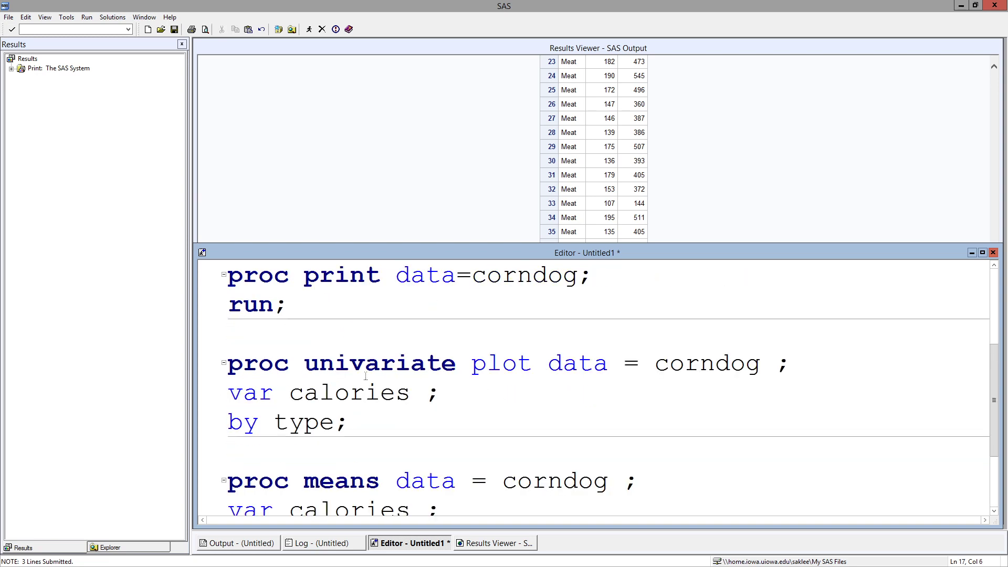
# Submit only the three proc univariate lines for calories by type.
pyautogui.click(378, 419)
pyautogui.hotkey('shift', 'Up')
pyautogui.hotkey('shift', 'Up')
pyautogui.hotkey('shift', 'Up')
pyautogui.hotkey('shift', 'Down')
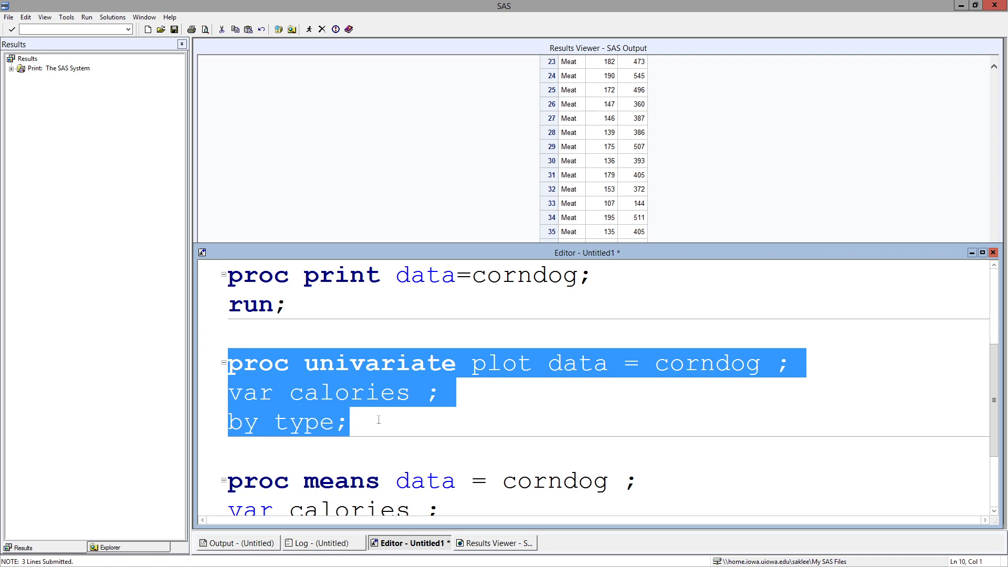
pyautogui.click(309, 29)
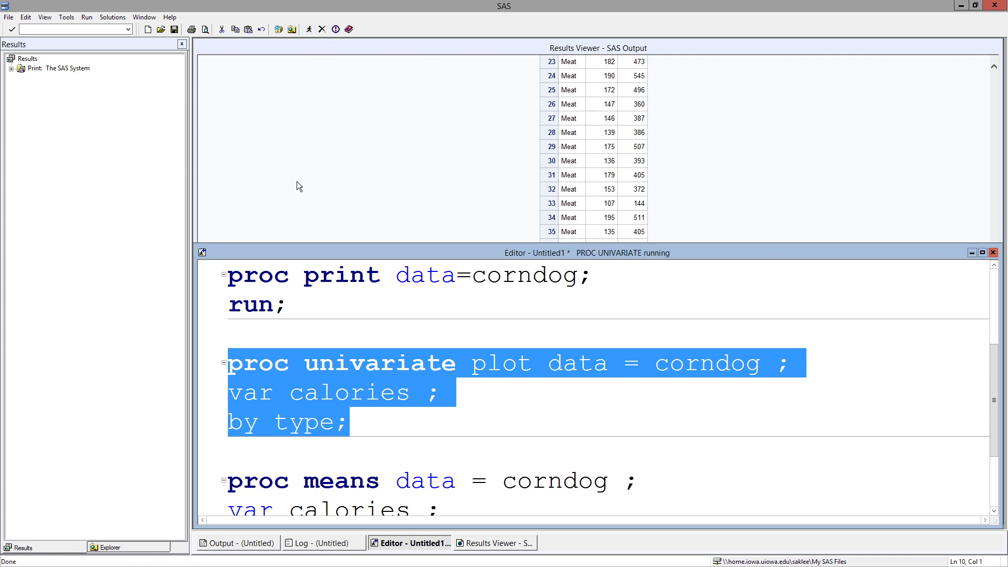
# Add a "run;" statement below "by type;" in the proc univariate step.
pyautogui.click(354, 422)
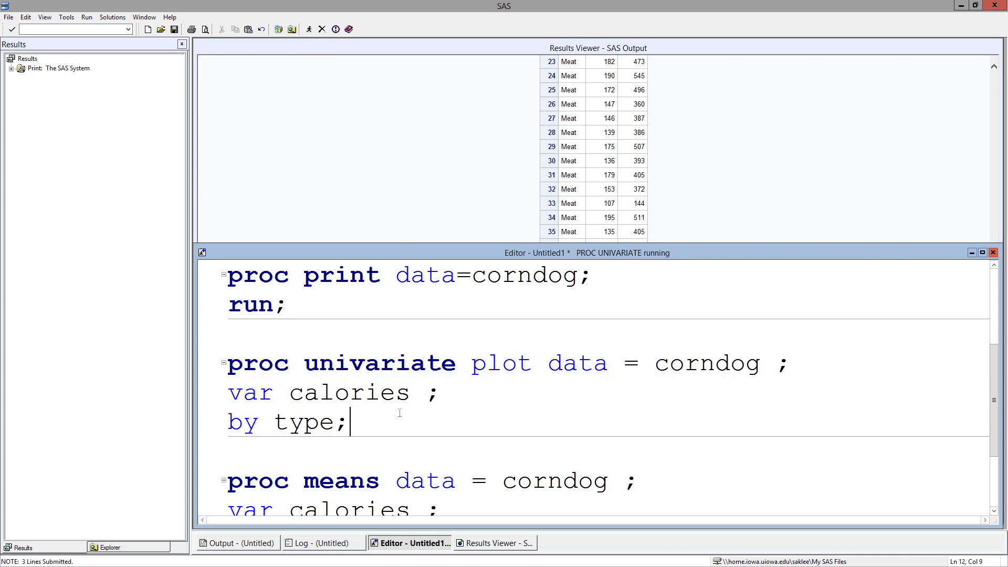
pyautogui.click(368, 437)
pyautogui.press('Return')
pyautogui.press('Up')
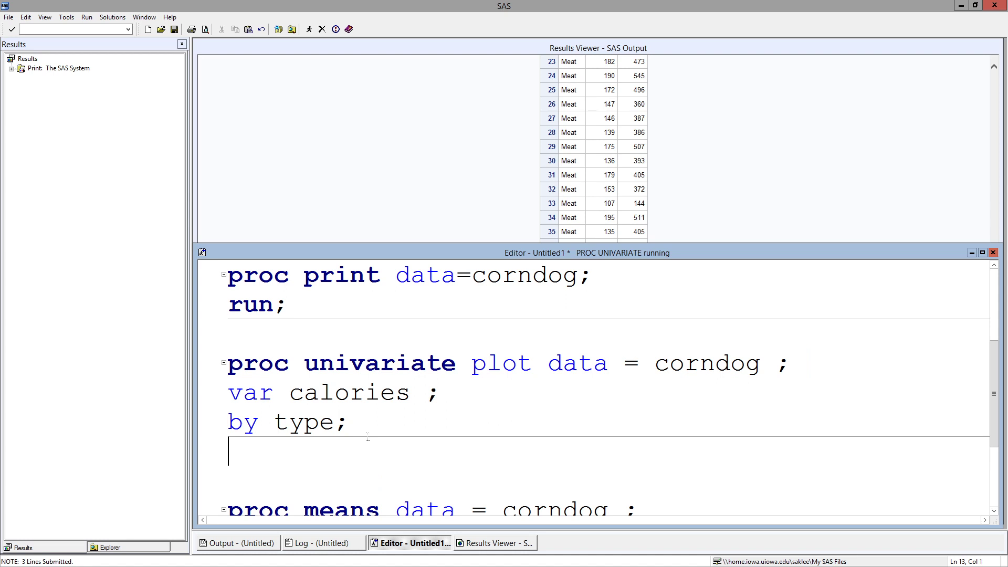
pyautogui.write('run;')
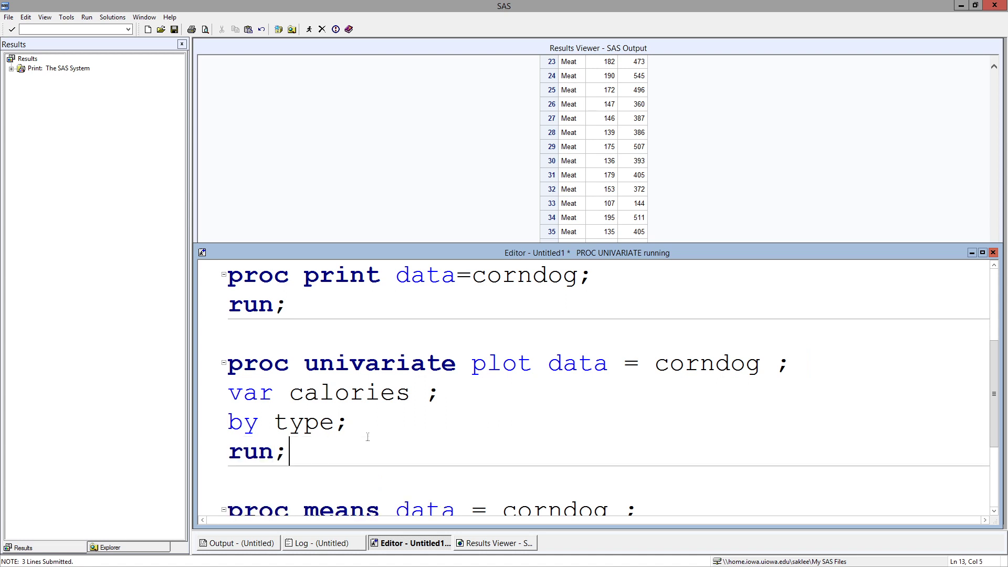
# Run only the proc univariate step, from its proc line through "run;".
pyautogui.hotkey('shift', 'Up')
pyautogui.hotkey('shift', 'Right')
pyautogui.hotkey('shift', 'Right')
pyautogui.hotkey('shift', 'Right')
pyautogui.hotkey('shift', 'Right')
pyautogui.hotkey('shift', 'Right')
pyautogui.hotkey('shift', 'Right')
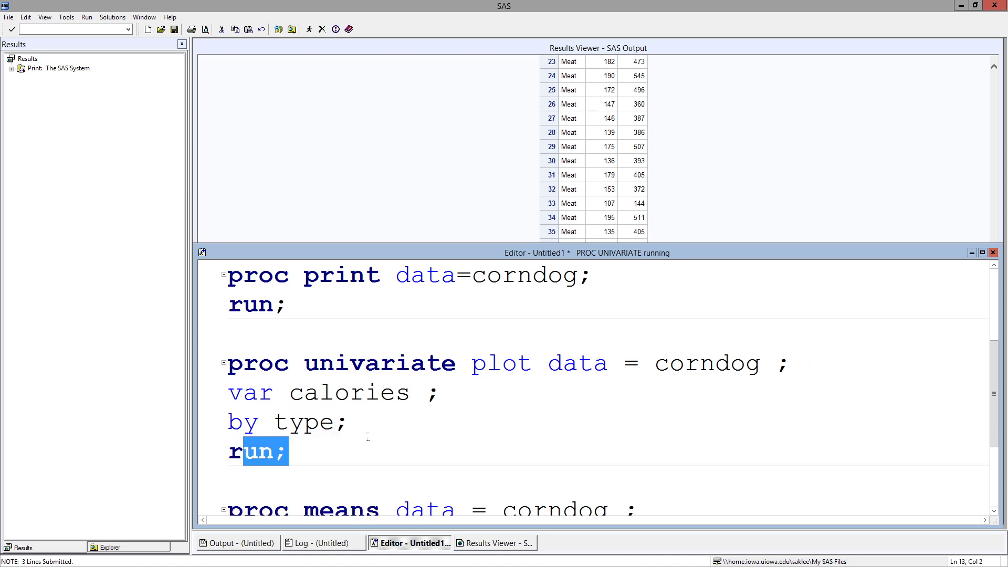
pyautogui.hotkey('shift', 'Home')
pyautogui.hotkey('shift', 'Up')
pyautogui.hotkey('shift', 'Up')
pyautogui.hotkey('shift', 'Up')
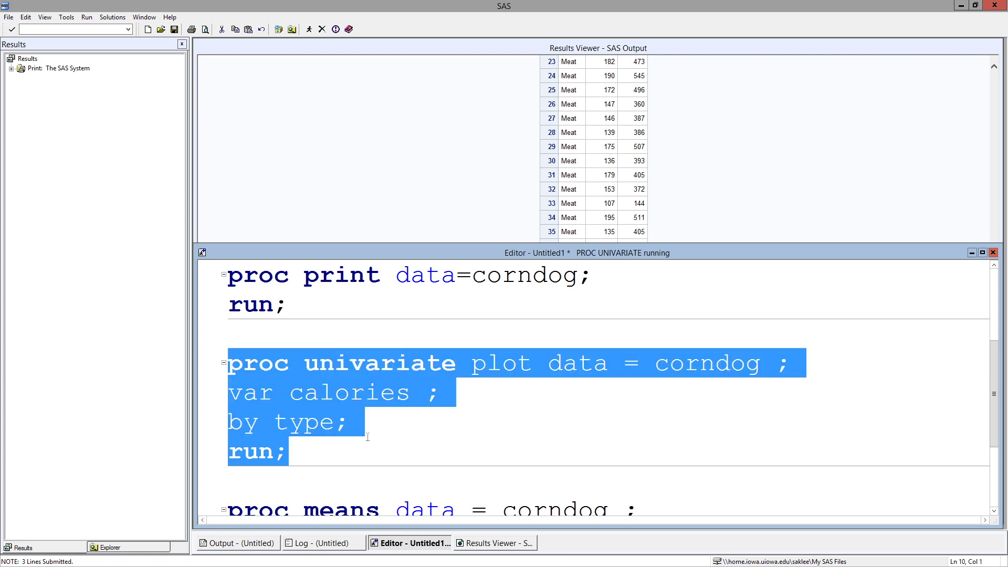
pyautogui.click(309, 29)
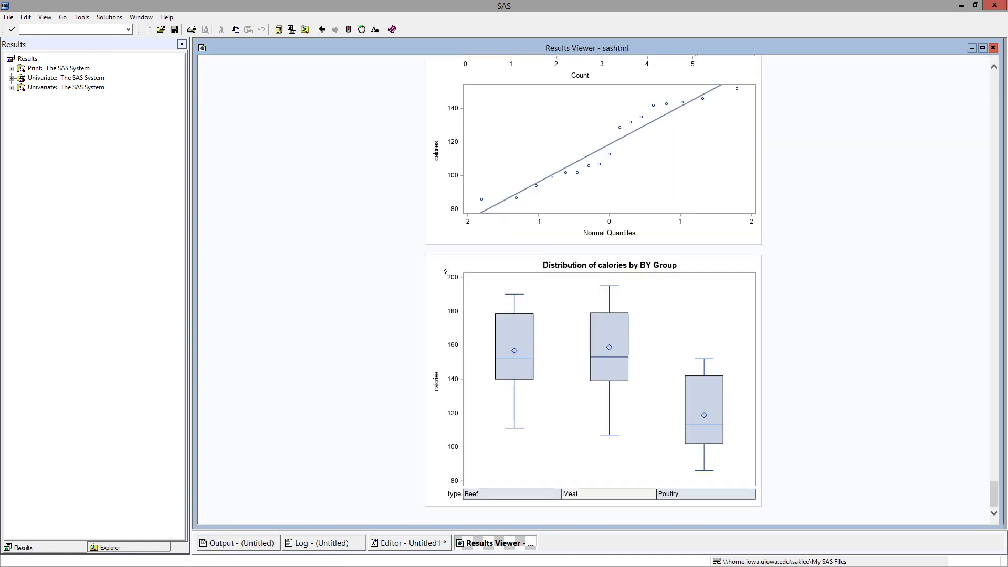
# Examine the calories box plots by type and the Poultry group's probability plot, quantiles and statistics.
pyautogui.scroll(-5, 369, 258)
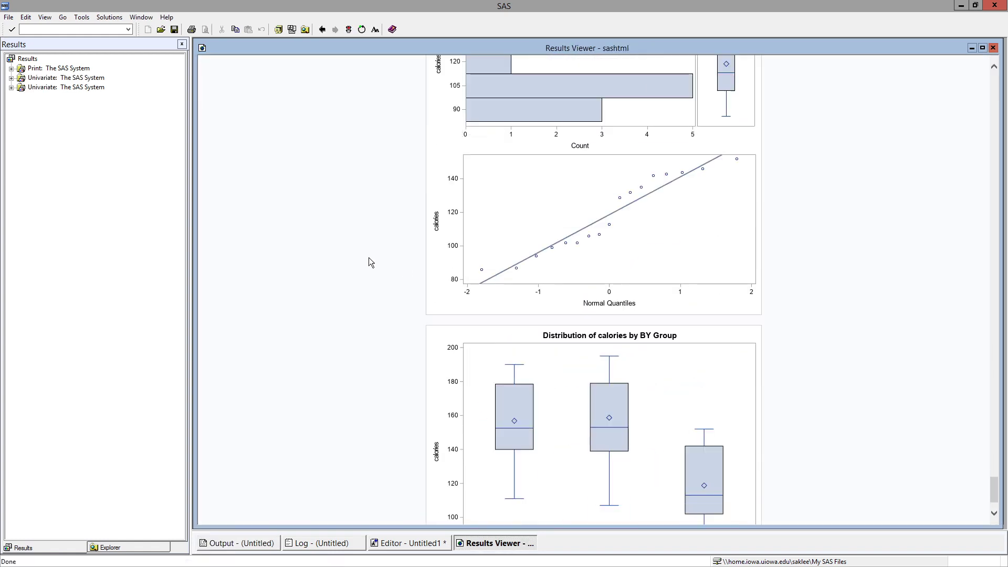
pyautogui.scroll(5, 369, 258)
pyautogui.scroll(-5, 369, 257)
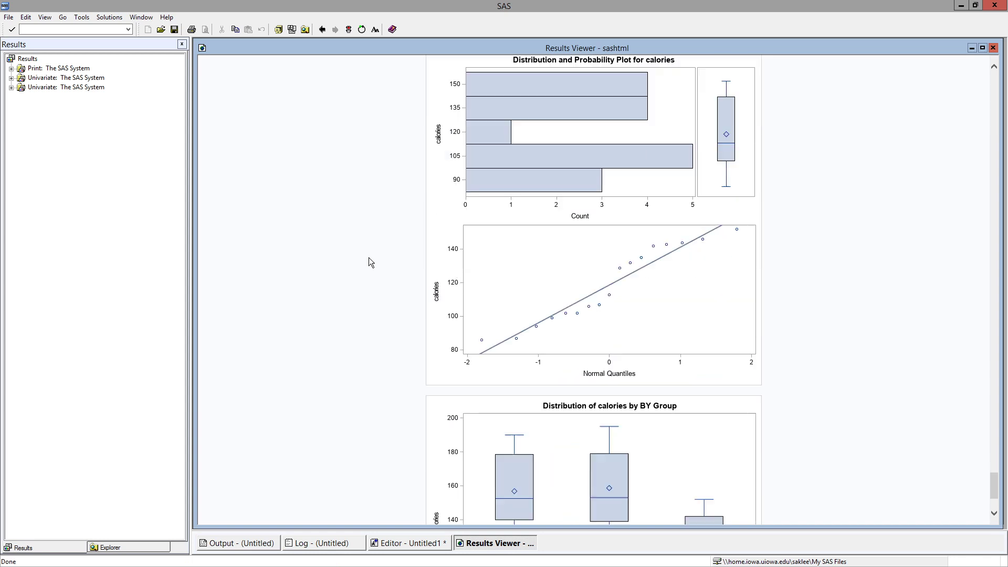
pyautogui.scroll(-4, 351, 283)
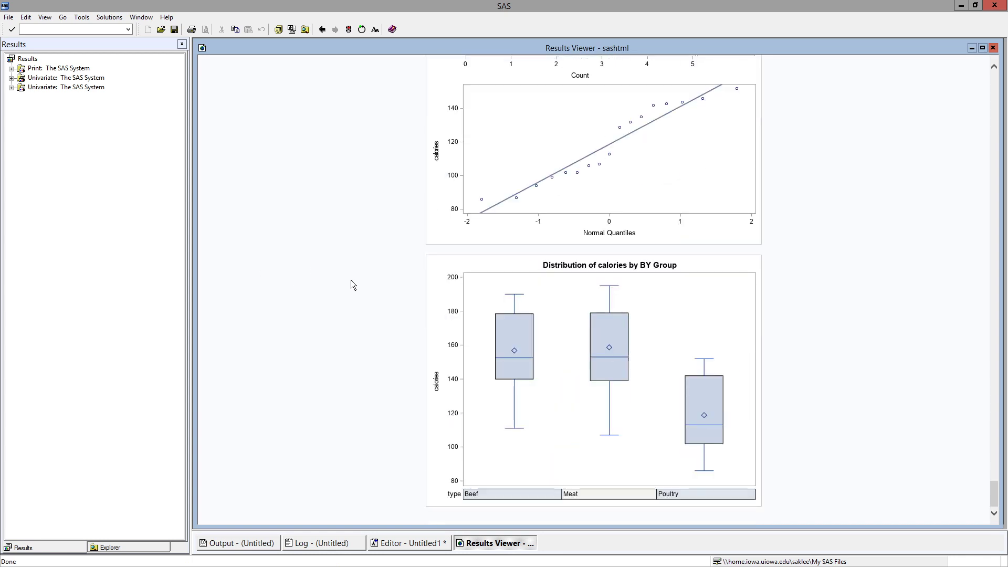
pyautogui.scroll(1, 364, 276)
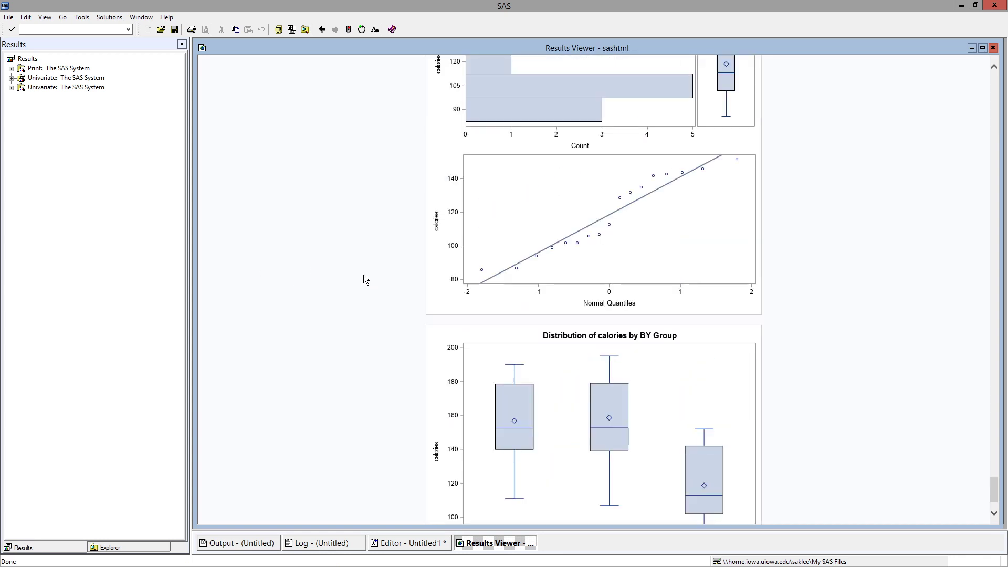
pyautogui.scroll(8, 363, 273)
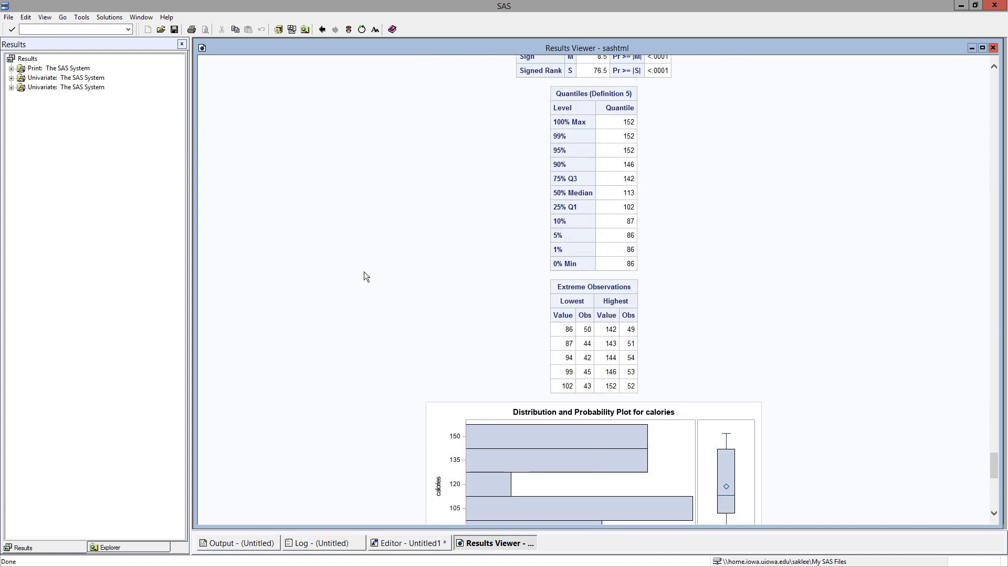
pyautogui.scroll(4, 379, 273)
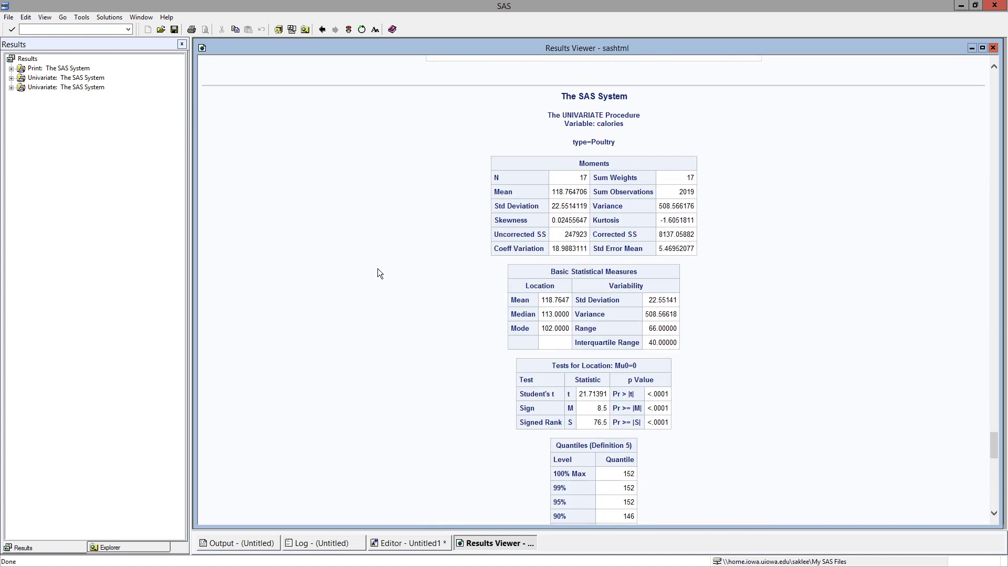
pyautogui.scroll(-1, 378, 270)
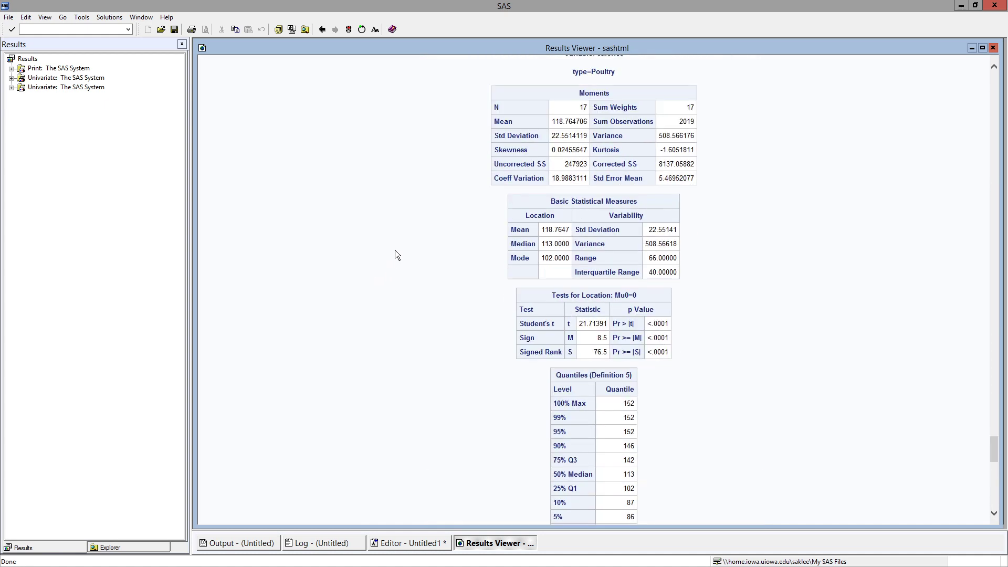
pyautogui.scroll(2, 398, 245)
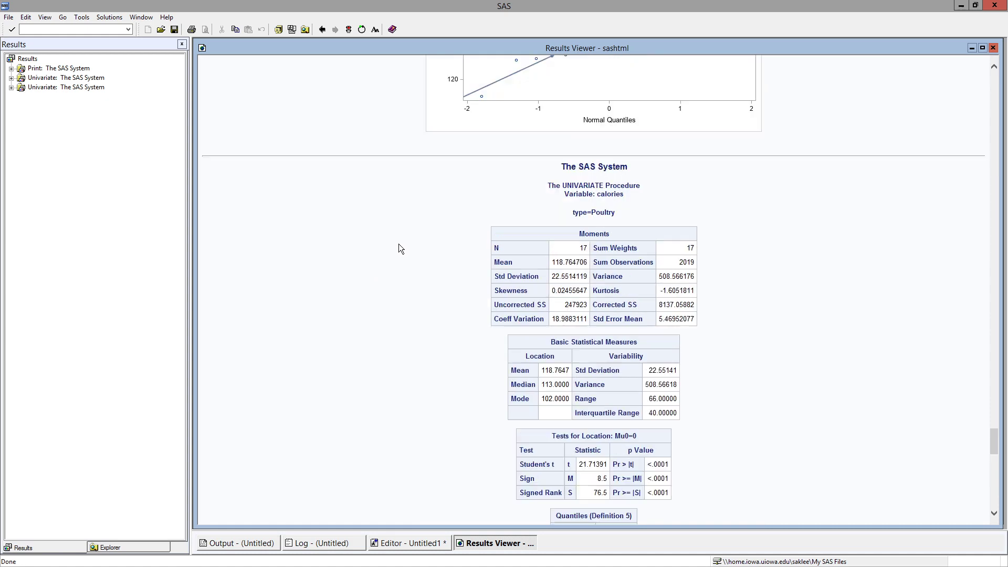
pyautogui.scroll(-1, 398, 244)
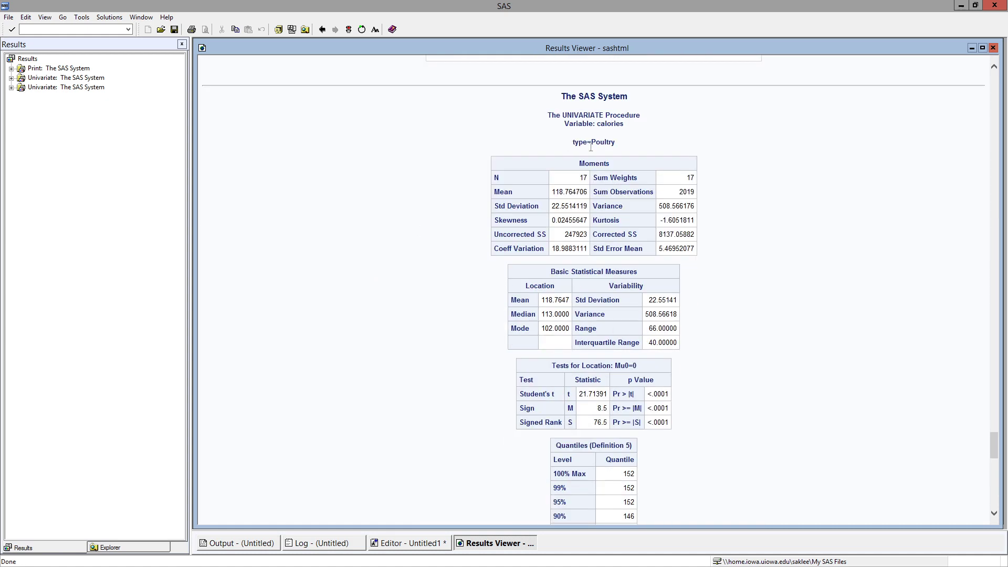
# Check the sample size N in the Moments tables for the Poultry, Meat and Beef groups.
pyautogui.doubleClick(583, 178)
pyautogui.moveTo(613, 146); pyautogui.dragTo(588, 146)
pyautogui.scroll(3, 599, 147)
pyautogui.scroll(15, 598, 149)
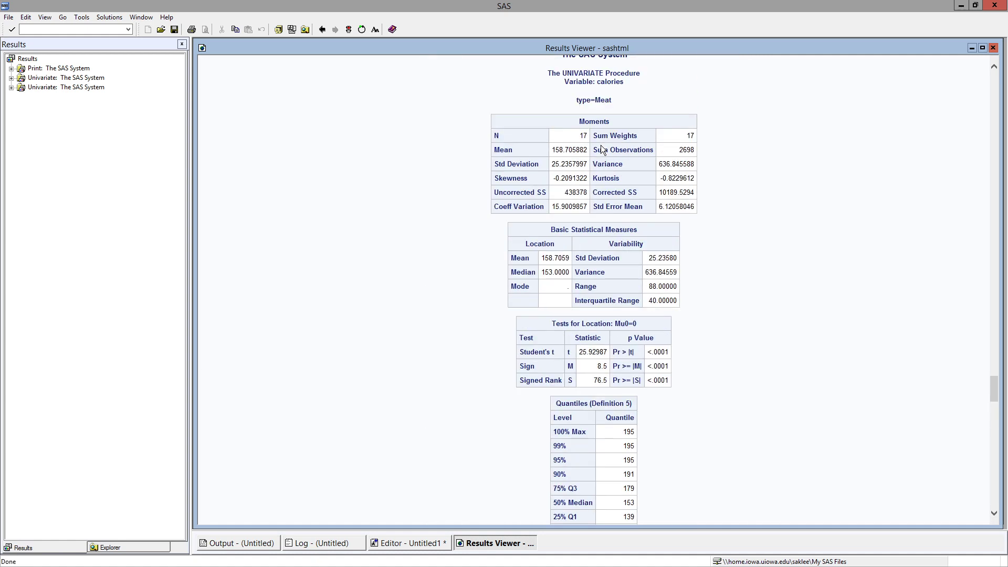
pyautogui.moveTo(588, 418); pyautogui.dragTo(584, 417)
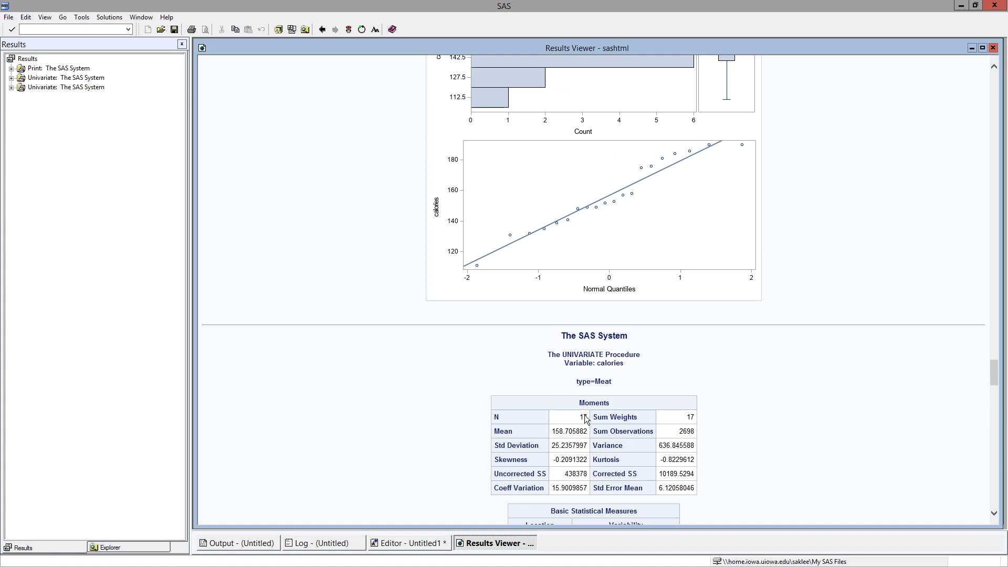
pyautogui.moveTo(610, 382); pyautogui.dragTo(595, 382)
pyautogui.scroll(15, 583, 247)
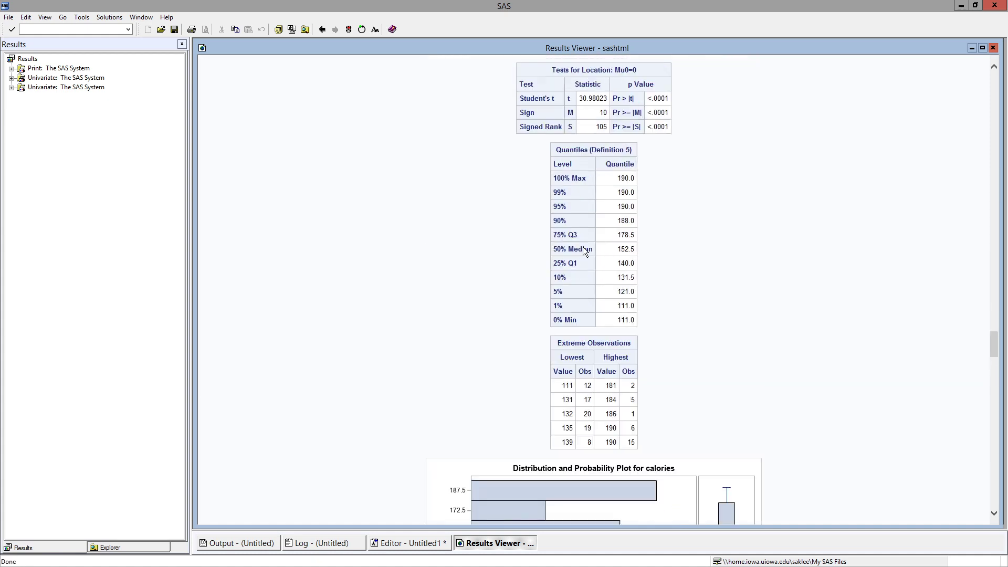
pyautogui.scroll(5, 584, 250)
pyautogui.moveTo(587, 203); pyautogui.dragTo(578, 203)
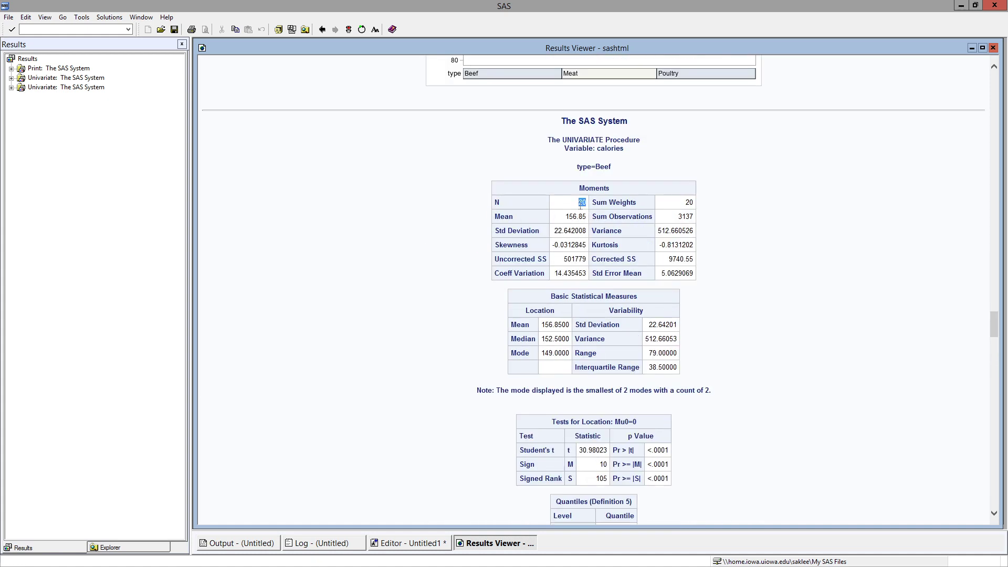
pyautogui.click(619, 175)
pyautogui.scroll(-3, 660, 220)
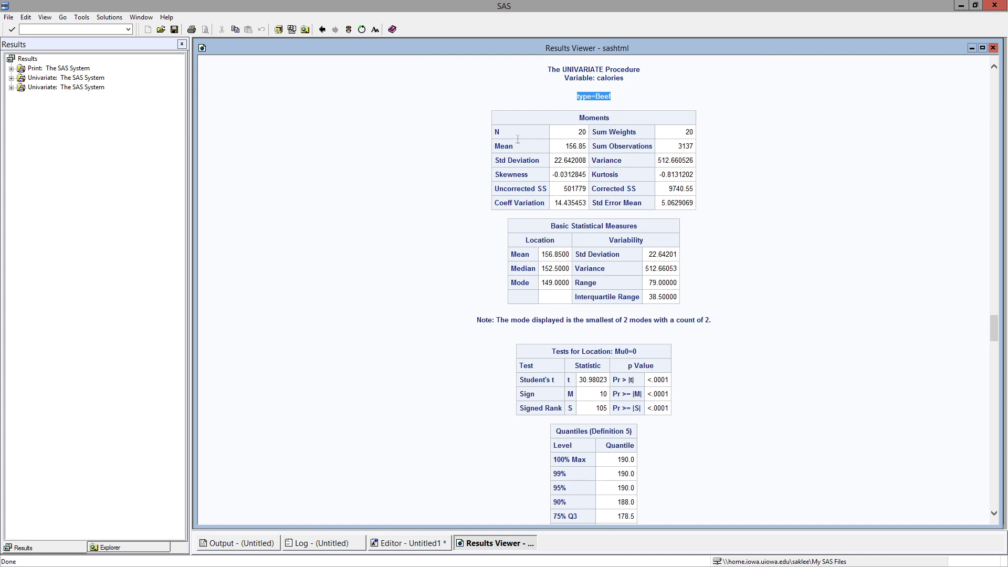
# Review the univariate output from the Beef statistics down to the Poultry probability plot and the side-by-side calories box plots.
pyautogui.scroll(-20, 563, 316)
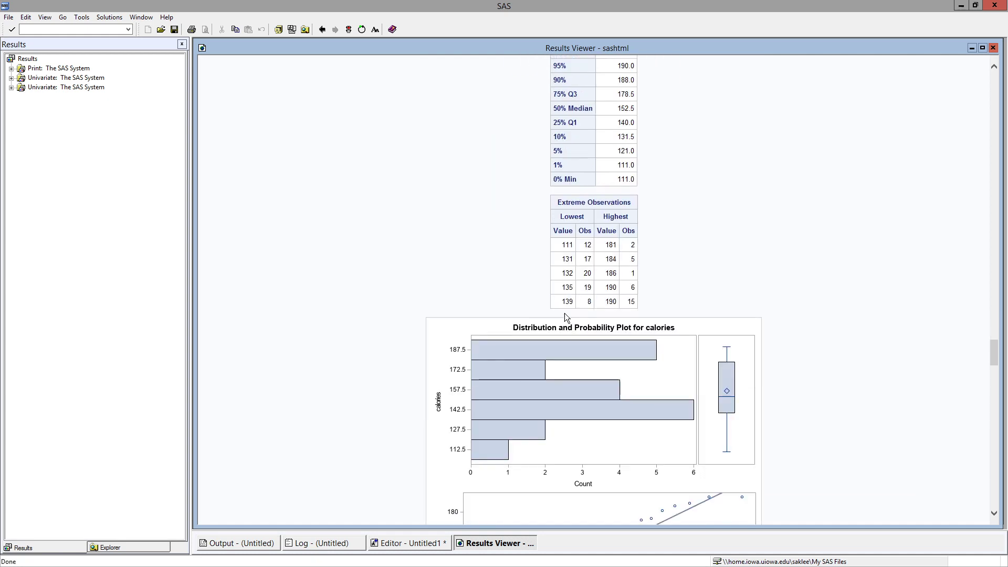
pyautogui.scroll(-20, 565, 320)
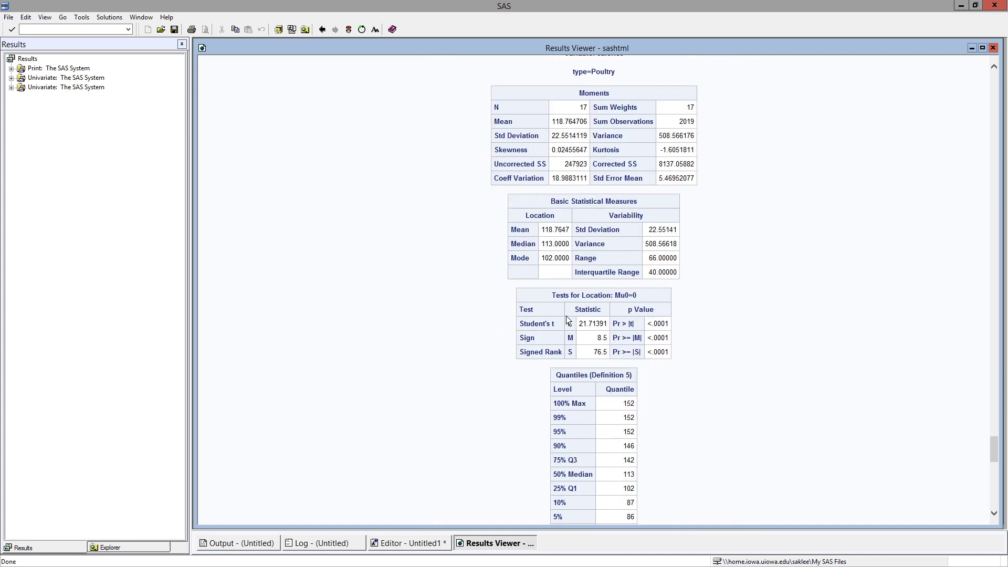
pyautogui.scroll(-10, 566, 314)
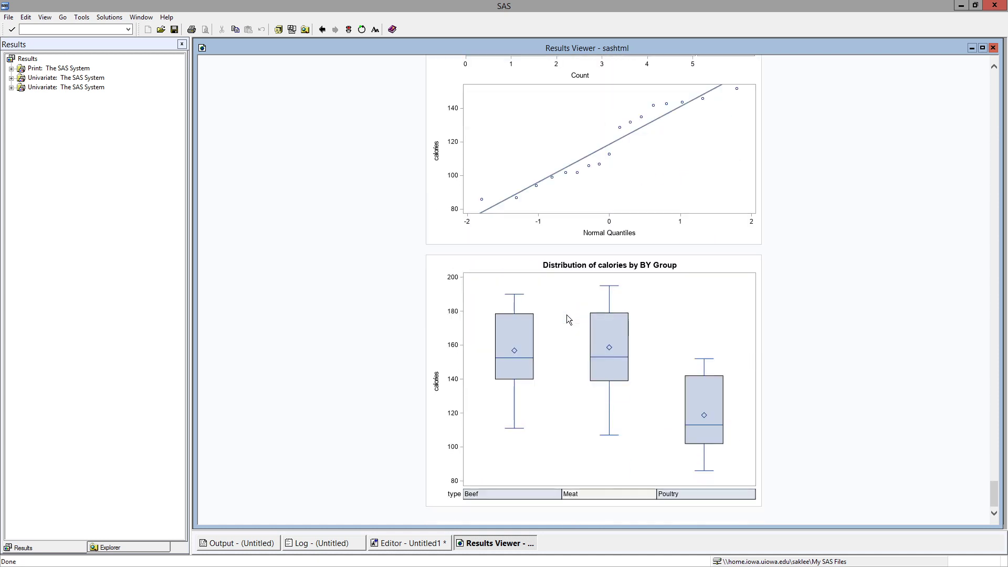
pyautogui.scroll(2, 566, 314)
pyautogui.scroll(-3, 530, 368)
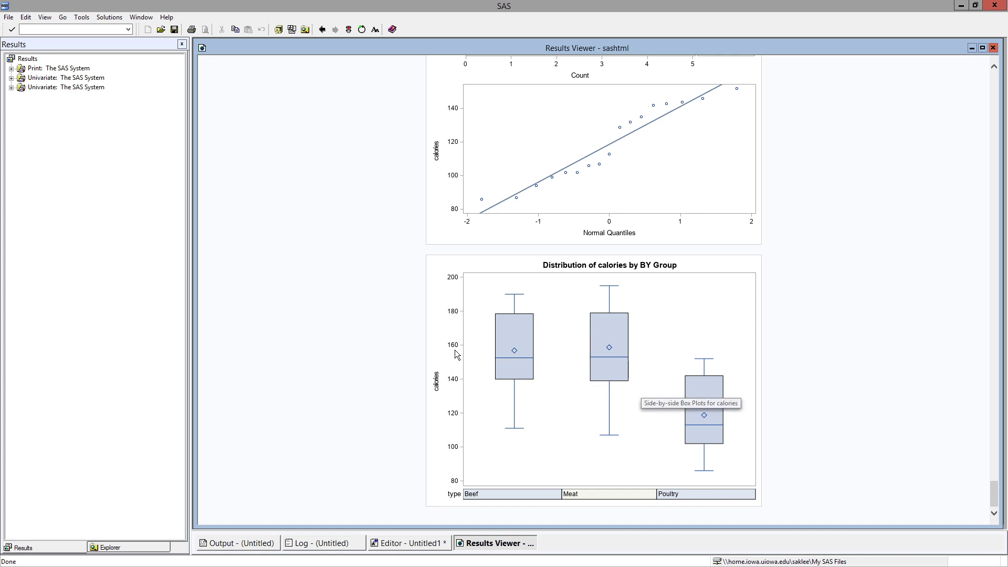
# Run only the proc means step for calories by type, from its proc line through "run ;".
pyautogui.click(384, 544)
pyautogui.click(376, 450)
pyautogui.scroll(-3, 376, 450)
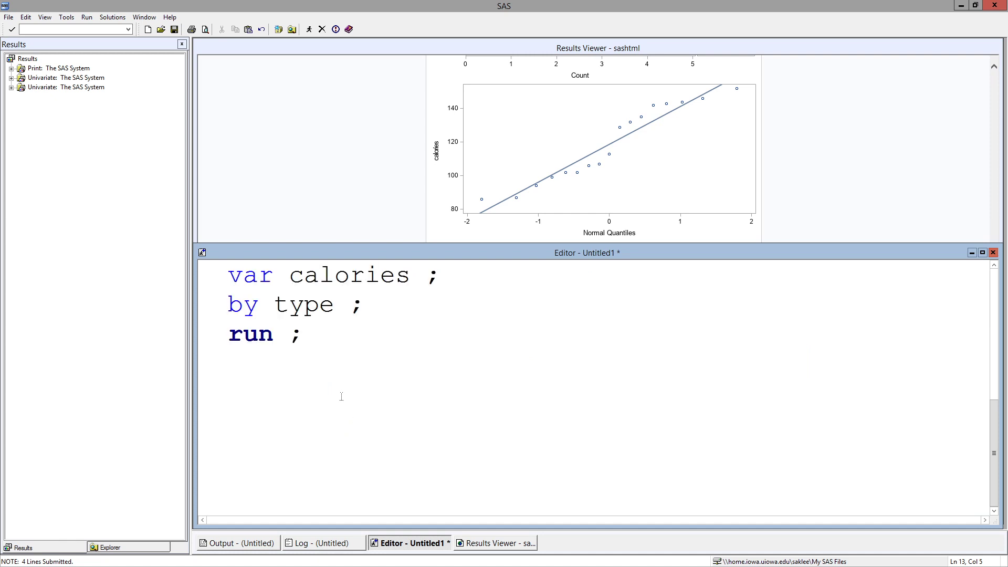
pyautogui.scroll(2, 341, 397)
pyautogui.moveTo(305, 277); pyautogui.dragTo(452, 278)
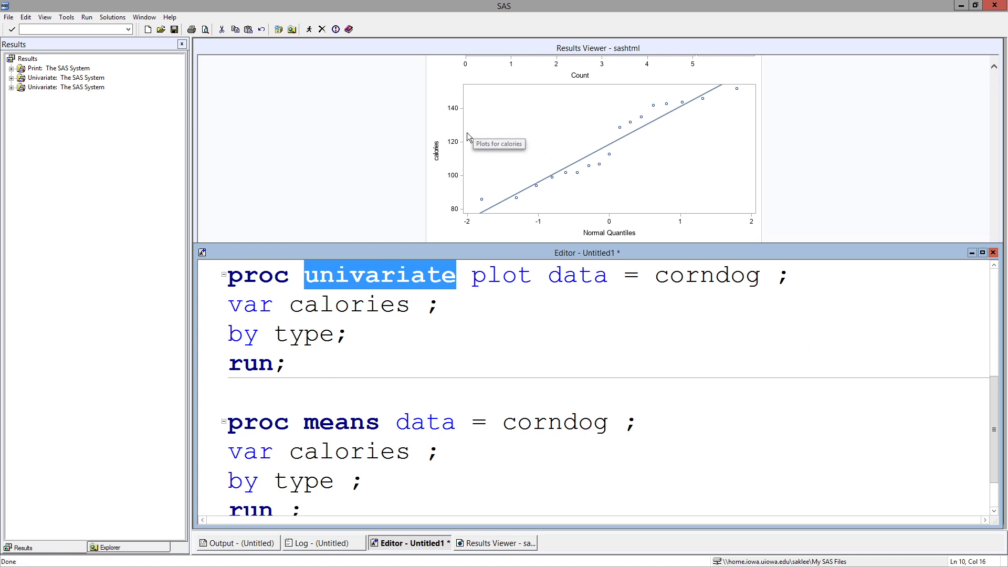
pyautogui.moveTo(385, 504); pyautogui.dragTo(228, 364)
pyautogui.click(341, 476)
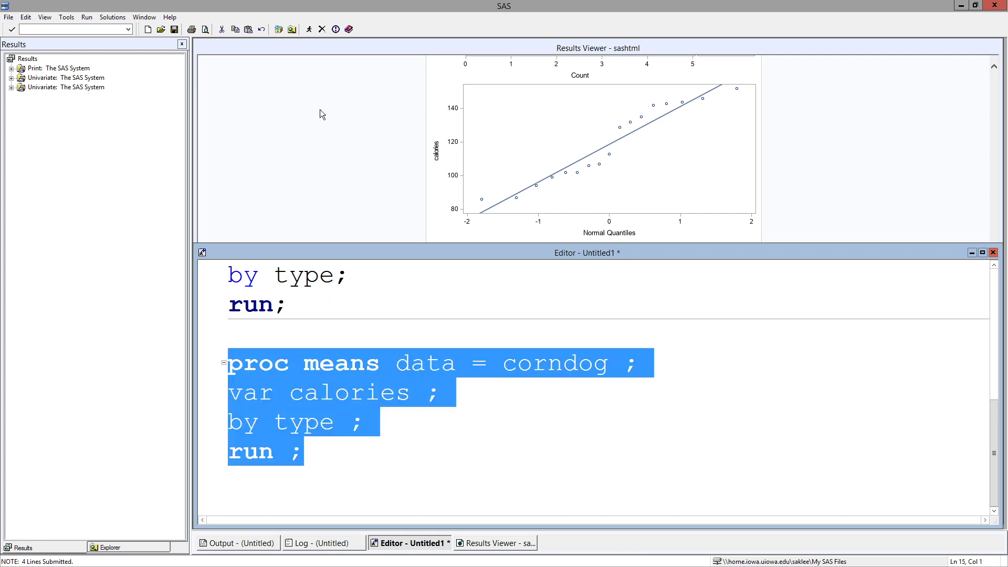
pyautogui.click(308, 29)
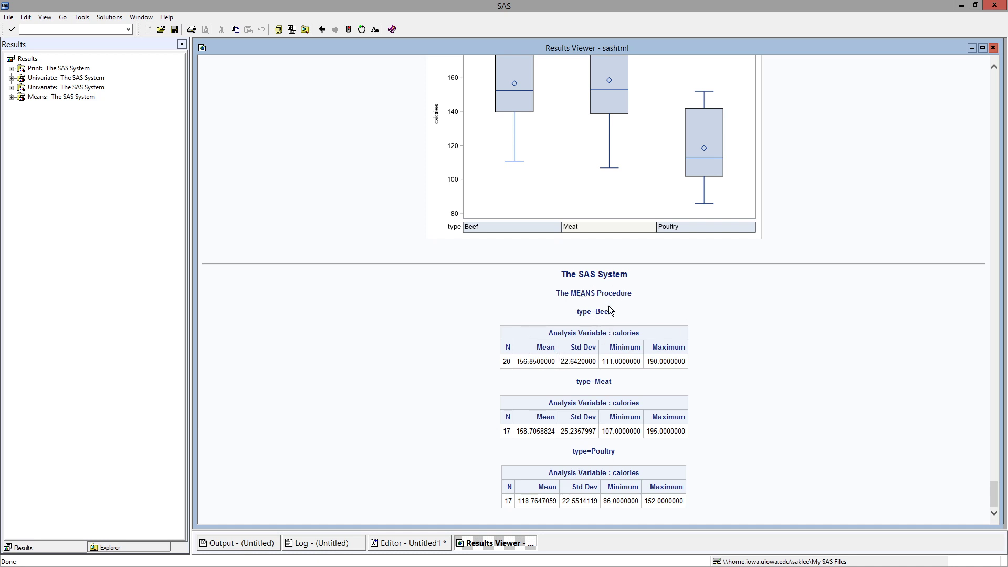
# Compare the sample sizes, means and standard deviations of calories for Beef, Meat and Poultry in the MEANS output.
pyautogui.doubleClick(508, 362)
pyautogui.doubleClick(519, 362)
pyautogui.doubleClick(522, 501)
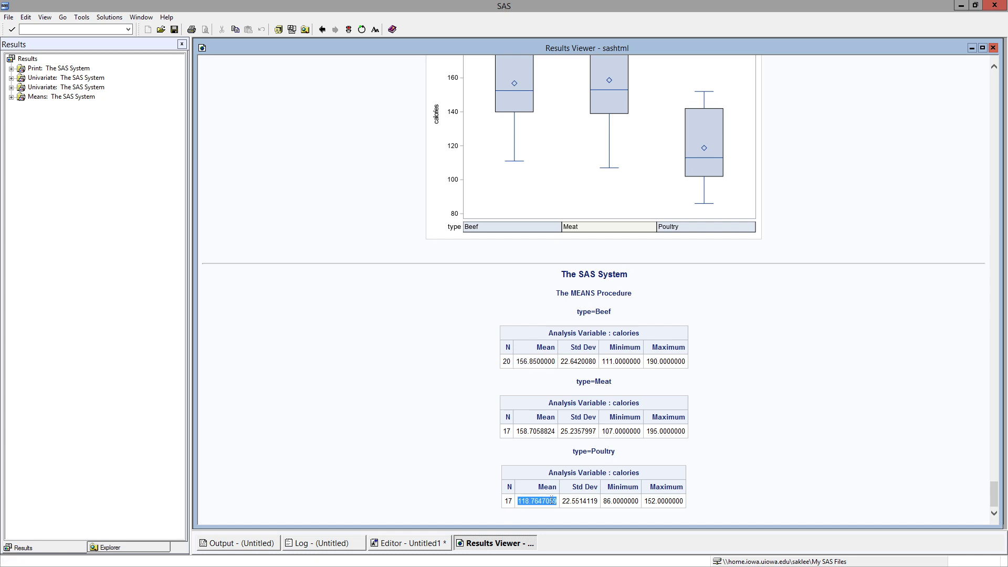
pyautogui.click(584, 501)
pyautogui.moveTo(560, 363); pyautogui.dragTo(597, 362)
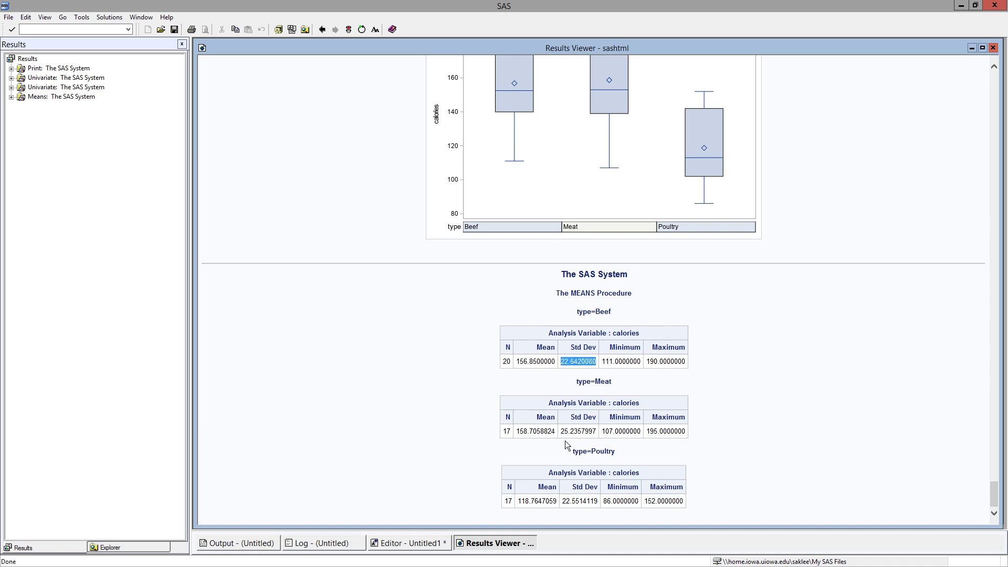
pyautogui.doubleClick(583, 432)
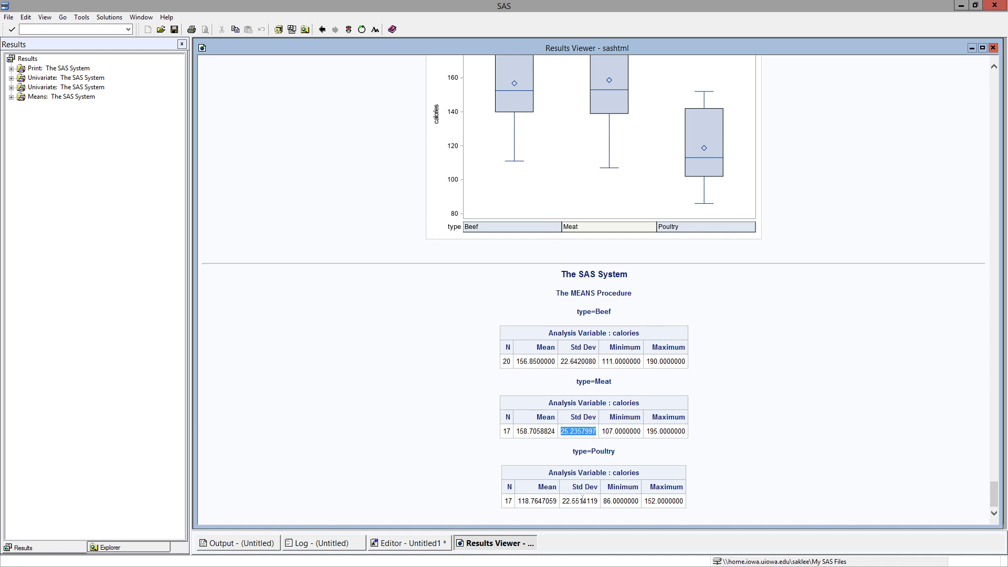
pyautogui.moveTo(563, 502); pyautogui.dragTo(597, 502)
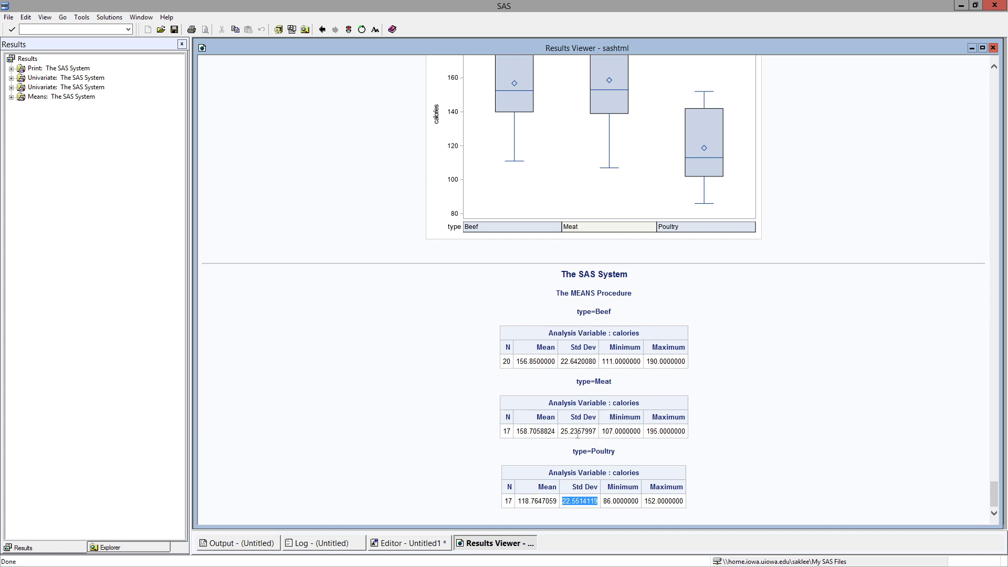
pyautogui.click(488, 508)
# Copy the proc anova code from the Lab 12 web page and paste it below the proc means step in the SAS editor.
pyautogui.click(420, 549)
pyautogui.click(347, 482)
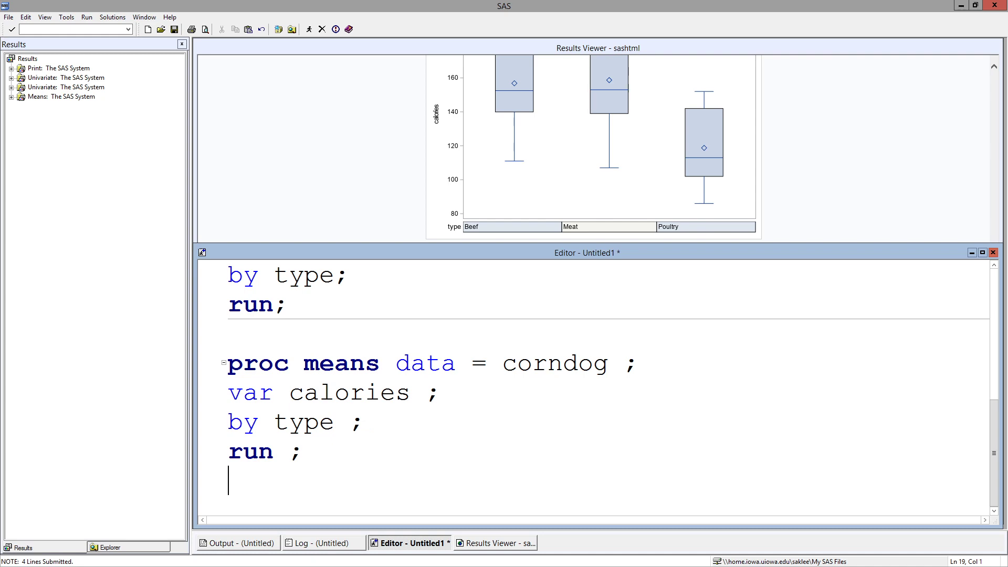
pyautogui.hotkey('alt', 'Tab')
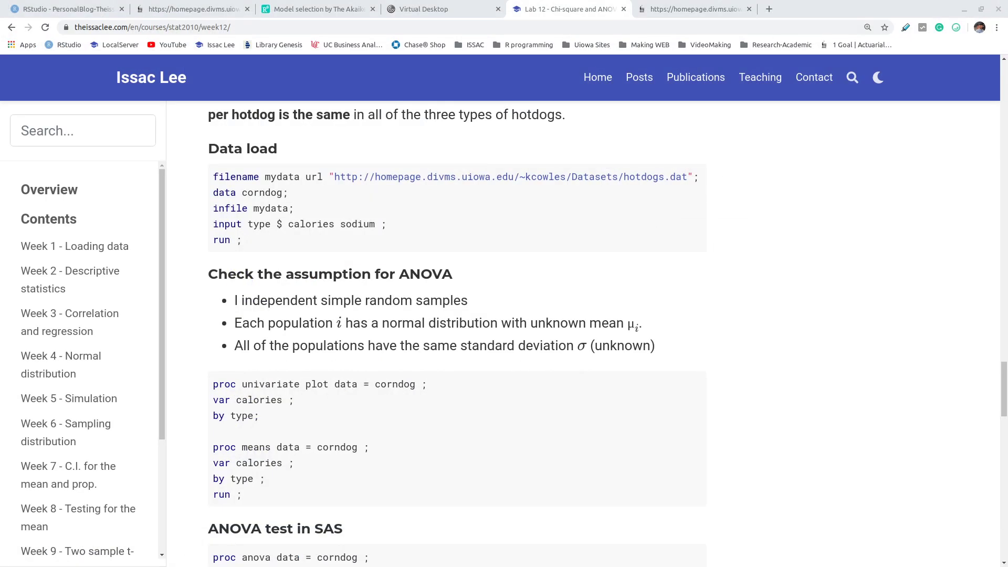
pyautogui.scroll(-5, 298, 317)
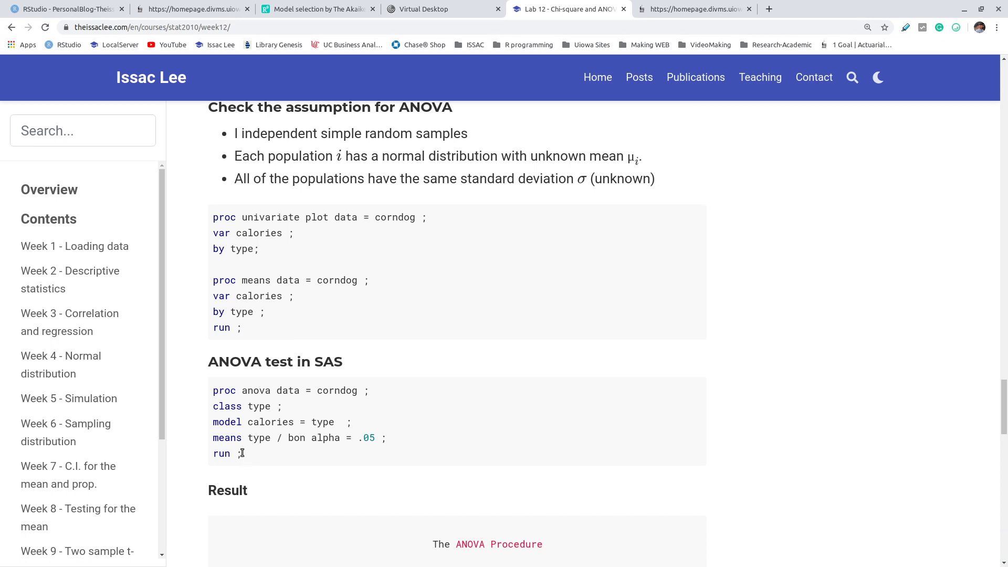
pyautogui.moveTo(247, 459); pyautogui.dragTo(453, 383)
pyautogui.hotkey('ctrl', 'c')
pyautogui.click(462, 372)
pyautogui.hotkey('alt', 'Tab')
pyautogui.press('Return')
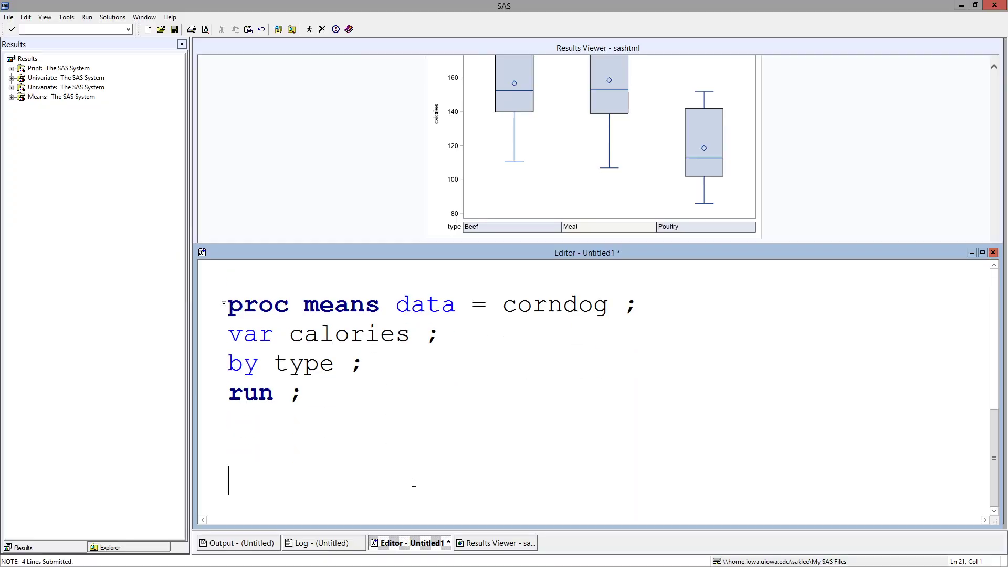
pyautogui.hotkey('ctrl', 'v')
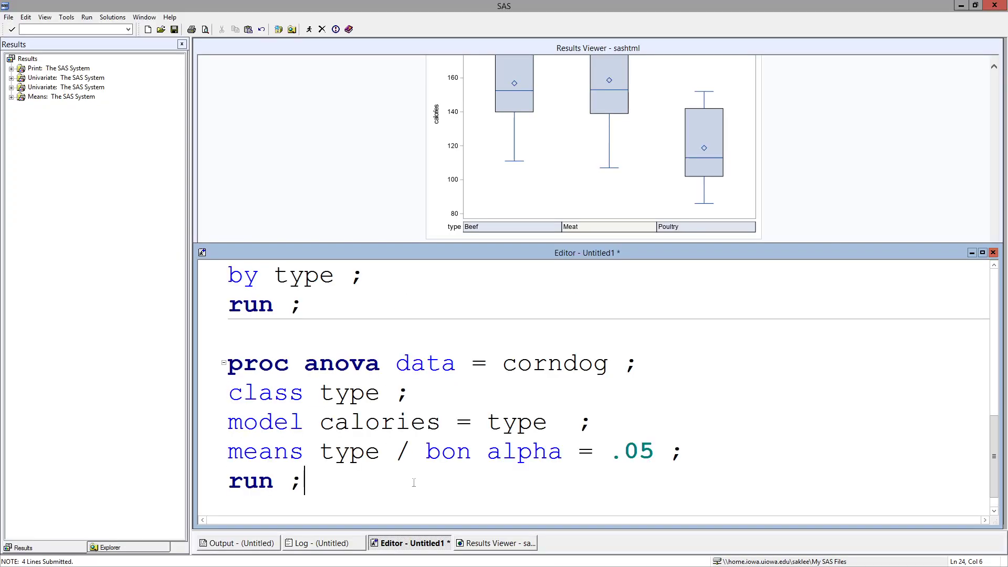
# Delete "/ bon alpha = .05 ;" from the means statement of the proc anova step, leaving "means type".
pyautogui.press('Left')
pyautogui.press('Left')
pyautogui.press('Left')
pyautogui.press('Left')
pyautogui.press('Left')
pyautogui.press('Left')
pyautogui.press('Left')
pyautogui.press('Right')
pyautogui.hotkey('shift', 'Left')
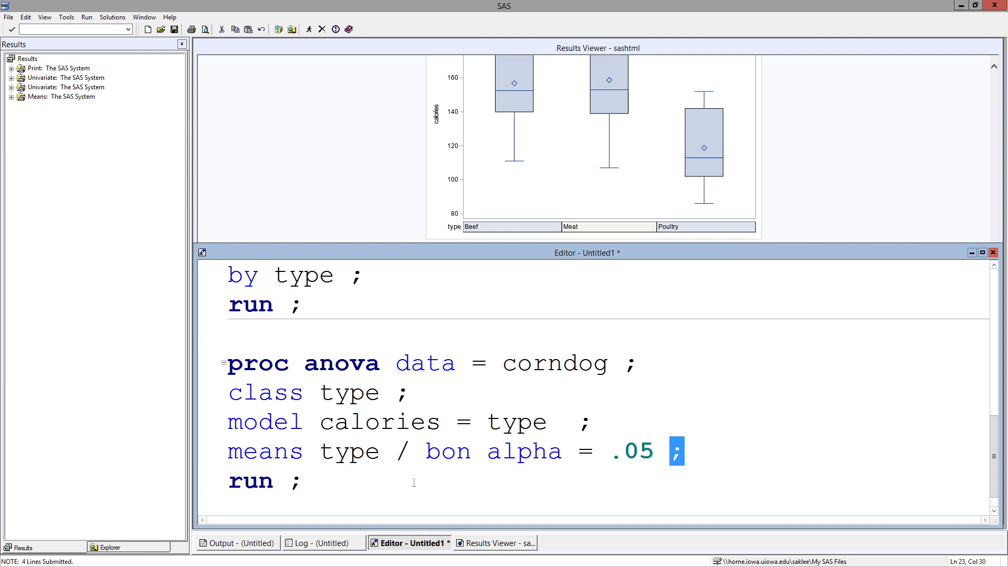
pyautogui.hotkey('shift', 'Left')
pyautogui.hotkey('shift', 'Left')
pyautogui.hotkey('shift', 'Left')
pyautogui.hotkey('shift', 'Left')
pyautogui.hotkey('shift', 'Left')
pyautogui.hotkey('shift', 'Left')
pyautogui.hotkey('shift', 'Left')
pyautogui.hotkey('shift', 'Left')
pyautogui.hotkey('shift', 'Left')
pyautogui.hotkey('shift', 'Left')
pyautogui.hotkey('shift', 'Left')
pyautogui.hotkey('shift', 'Left')
pyautogui.hotkey('shift', 'Left')
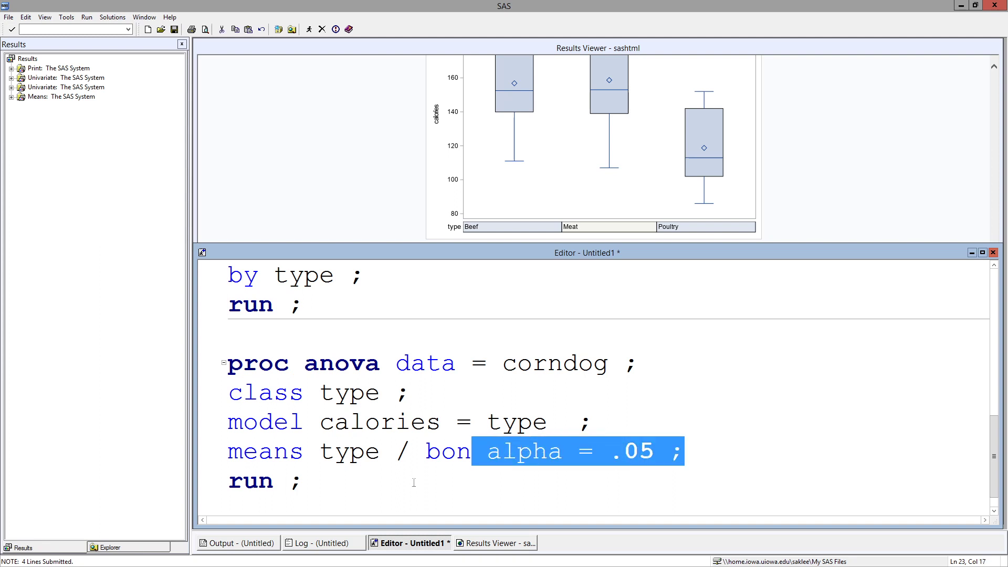
pyautogui.hotkey('shift', 'Left')
pyautogui.hotkey('shift', 'Left')
pyautogui.hotkey('shift', 'Left')
pyautogui.hotkey('shift', 'Left')
pyautogui.hotkey('shift', 'Left')
pyautogui.hotkey('shift', 'Left')
pyautogui.press('Delete')
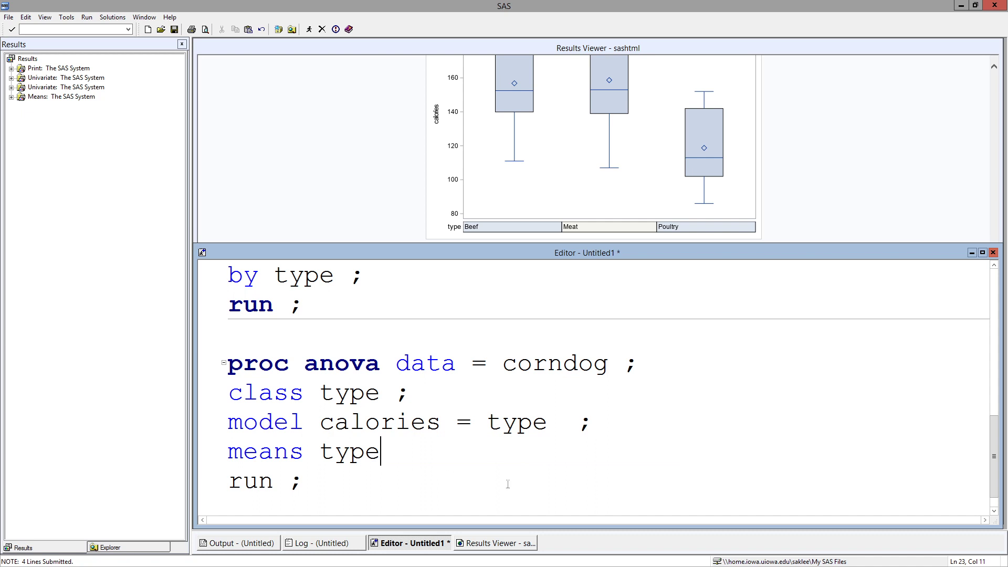
# Examine the proc anova code: the class variable type, the model calories = type, and the means variable type.
pyautogui.moveTo(326, 480); pyautogui.dragTo(274, 368)
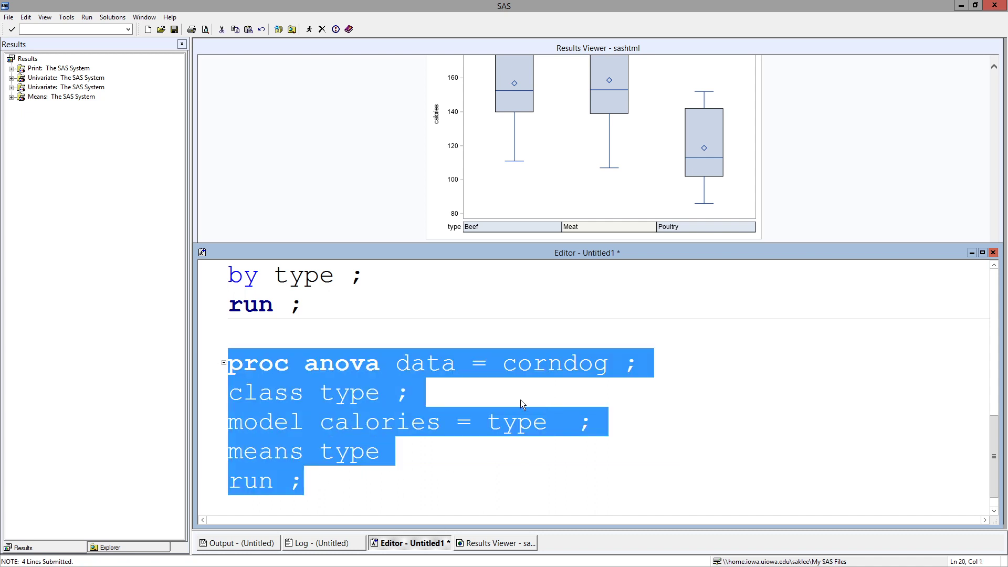
pyautogui.click(461, 469)
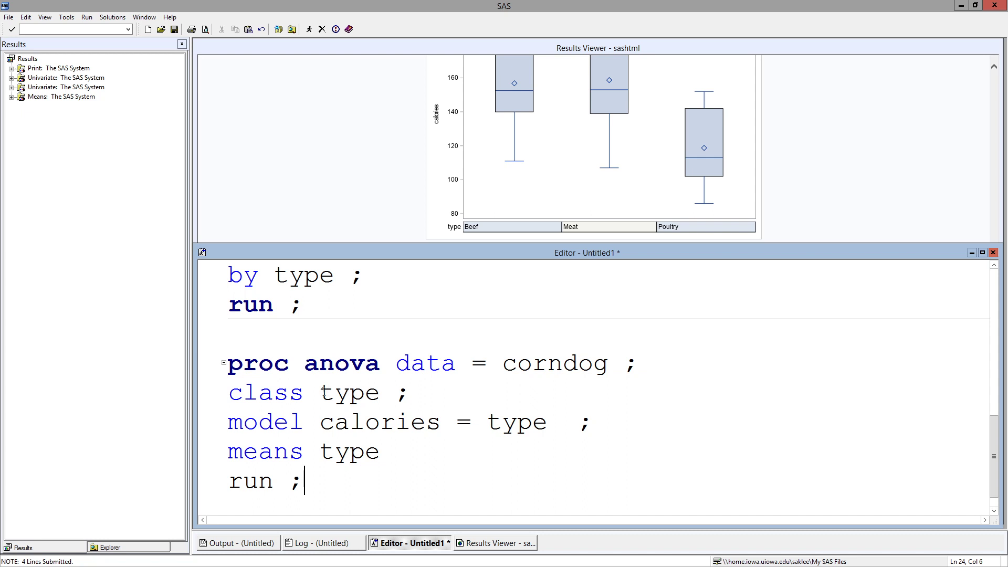
pyautogui.moveTo(322, 394); pyautogui.dragTo(382, 394)
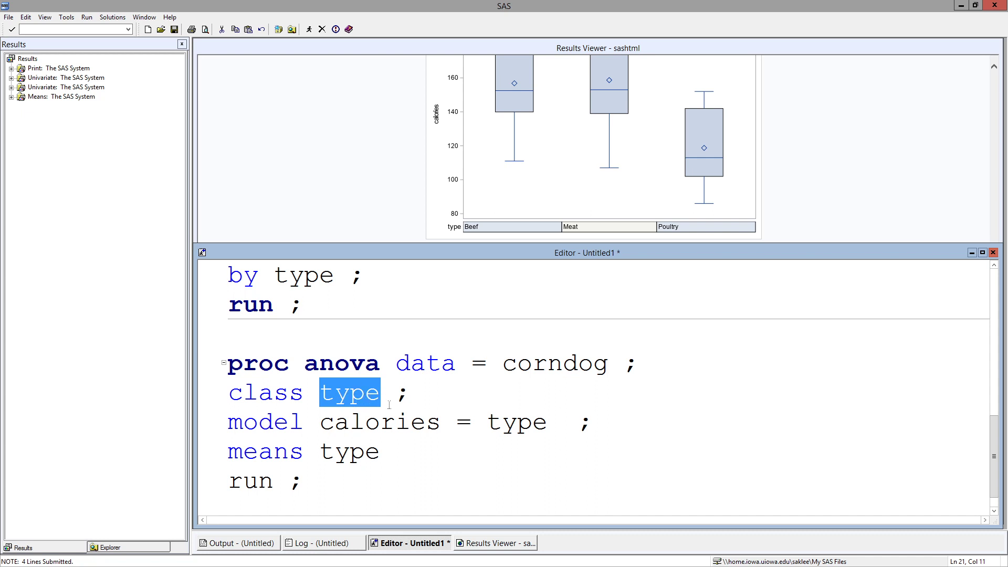
pyautogui.click(498, 499)
pyautogui.click(364, 433)
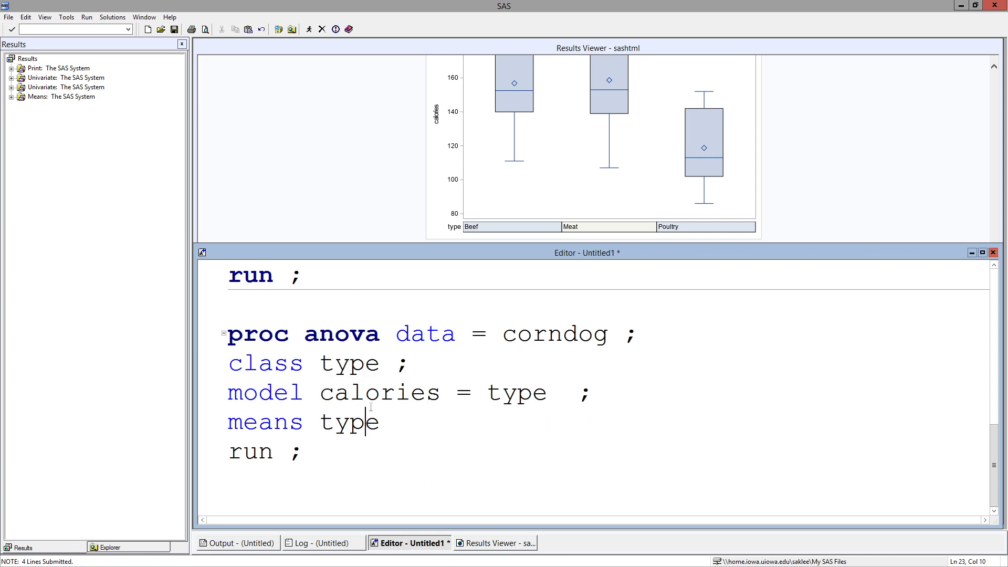
pyautogui.doubleClick(383, 393)
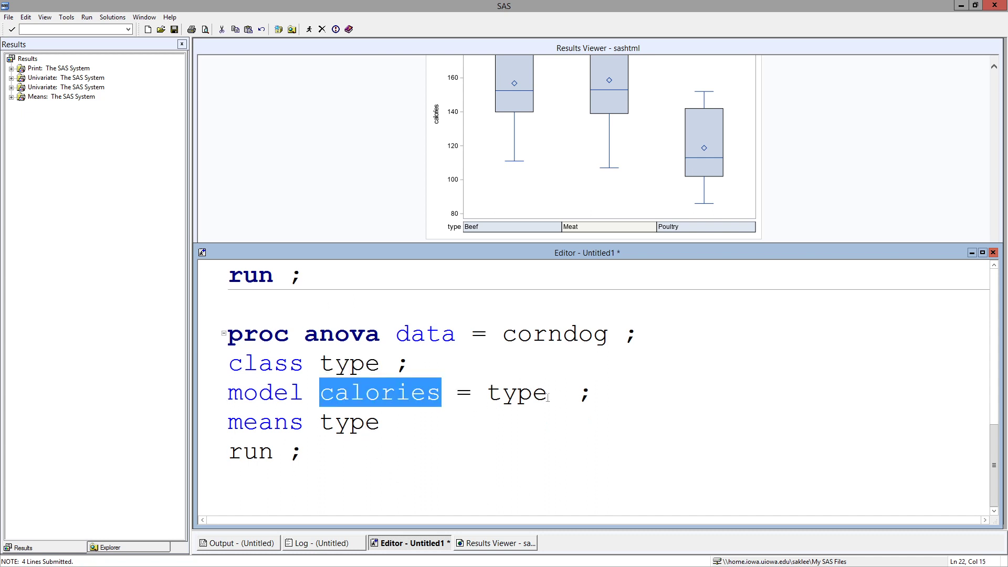
pyautogui.moveTo(548, 398); pyautogui.dragTo(361, 398)
pyautogui.click(412, 432)
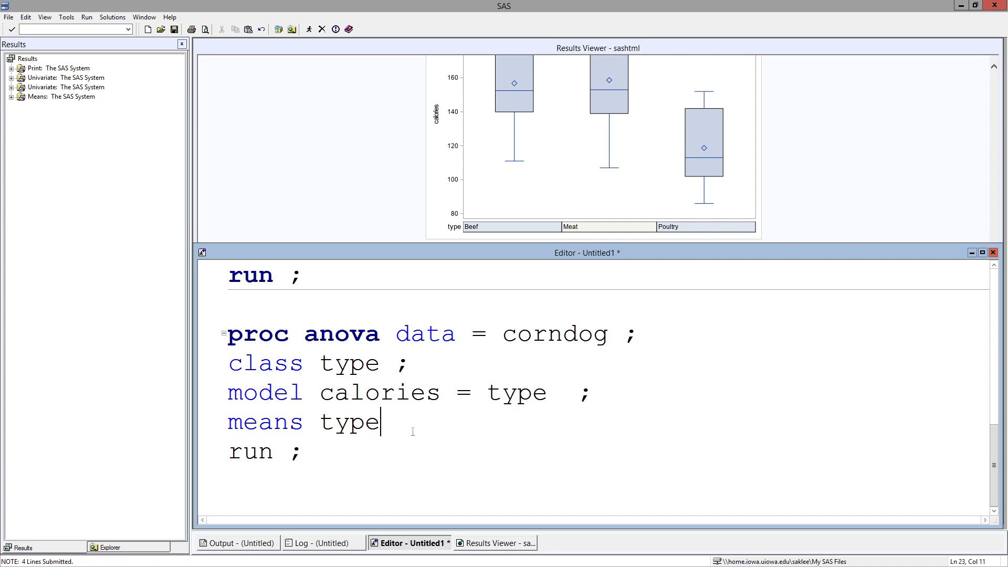
pyautogui.moveTo(441, 392); pyautogui.dragTo(326, 397)
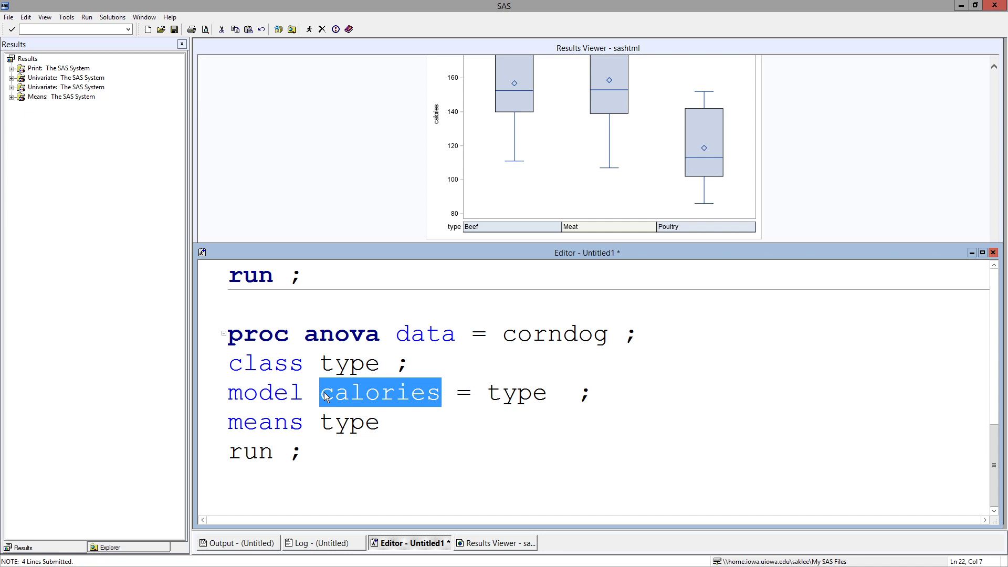
pyautogui.click(467, 411)
pyautogui.hotkey('ctrl', 'shift', 'Left')
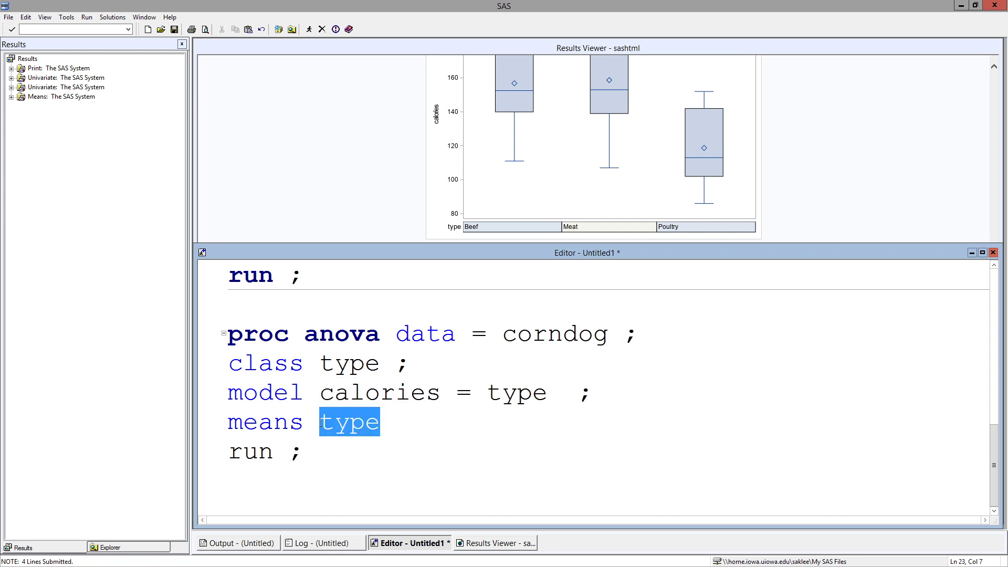
pyautogui.click(424, 436)
# Run only the proc anova step, from its proc line through "run ;".
pyautogui.moveTo(365, 453); pyautogui.dragTo(227, 334)
pyautogui.click(310, 29)
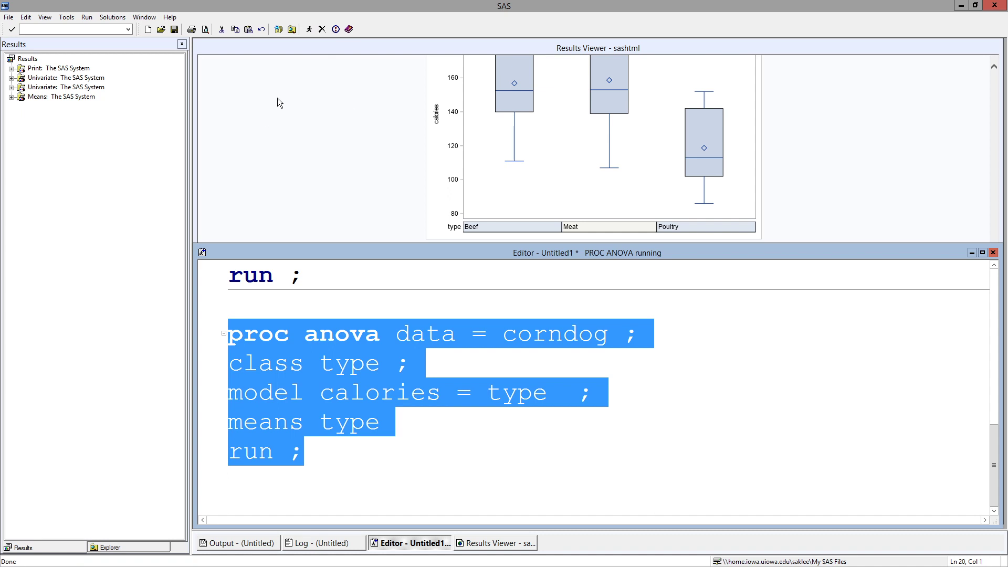
pyautogui.click(380, 369)
pyautogui.click(331, 449)
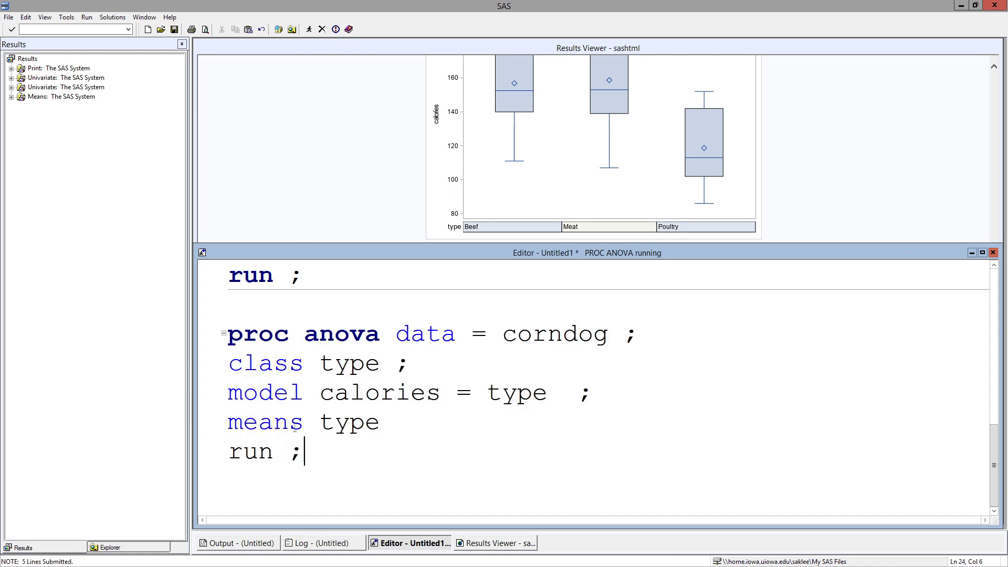
pyautogui.moveTo(303, 453); pyautogui.dragTo(228, 334)
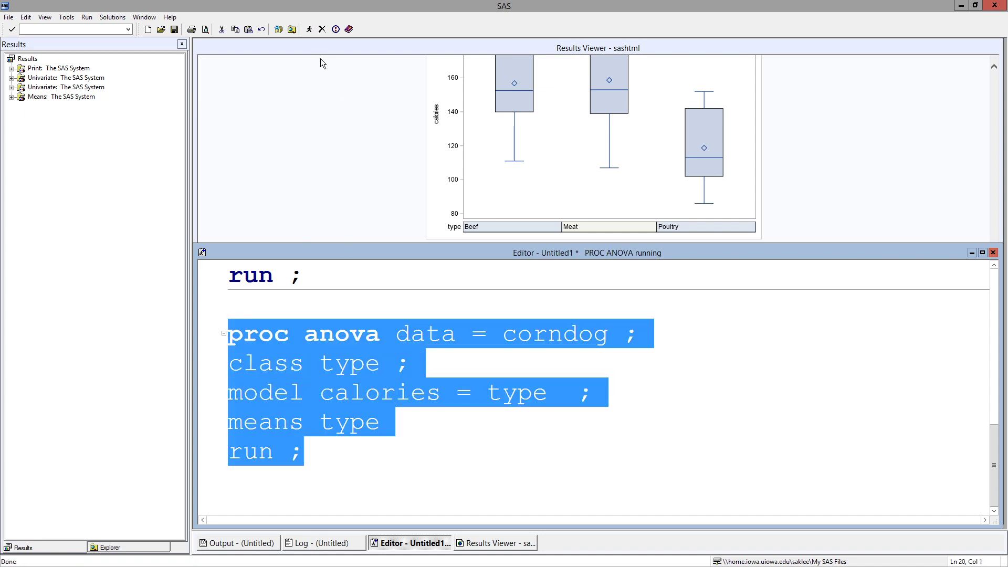
pyautogui.click(309, 29)
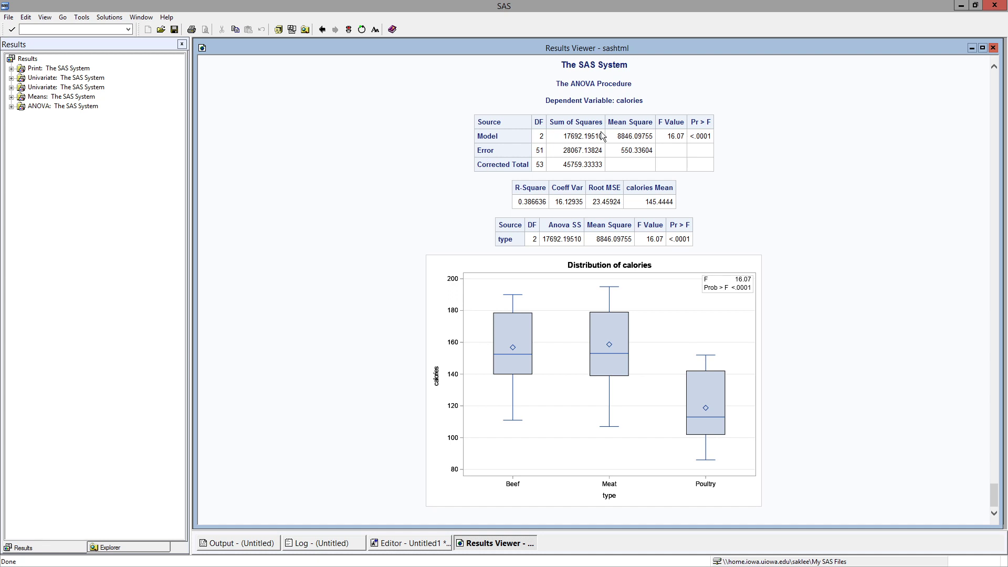
# Check the F value and Pr > F of the model and of type in the ANOVA output.
pyautogui.moveTo(667, 136); pyautogui.dragTo(679, 136)
pyautogui.moveTo(713, 137); pyautogui.dragTo(691, 136)
pyautogui.click(718, 139)
pyautogui.moveTo(646, 239); pyautogui.dragTo(654, 242)
# Restore "/ bon alpha = .05 ;" after "means type" in the proc anova step, with a single space before the slash.
pyautogui.click(431, 544)
pyautogui.click(439, 455)
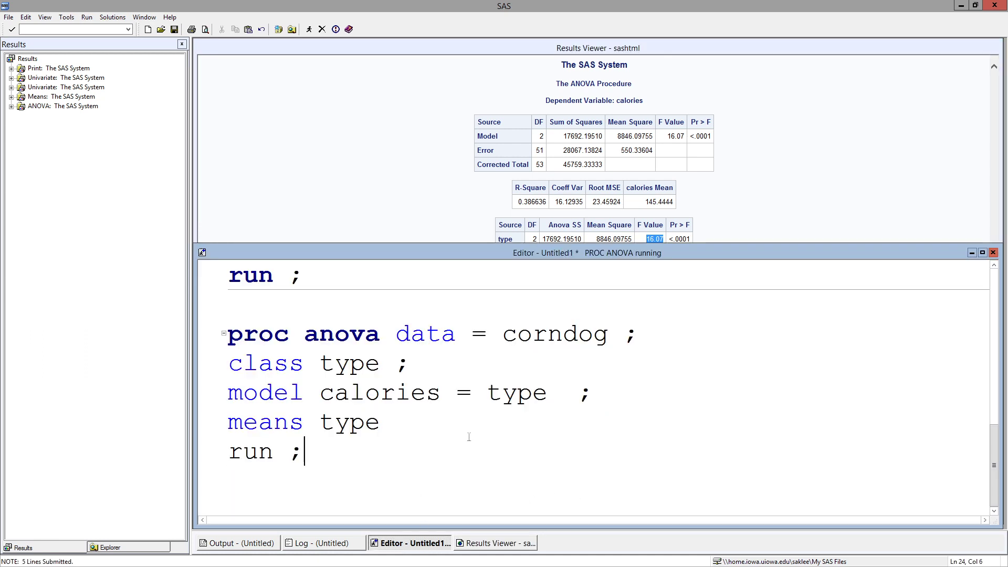
pyautogui.click(429, 421)
pyautogui.write('/ bon alpha = .05 ;')
pyautogui.click(428, 432)
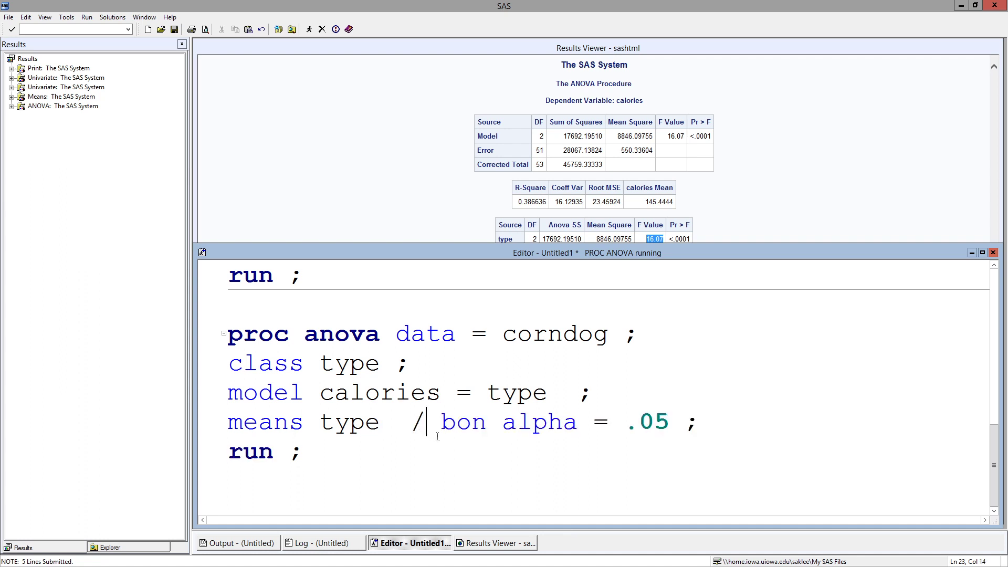
pyautogui.press('Left')
pyautogui.press('BackSpace')
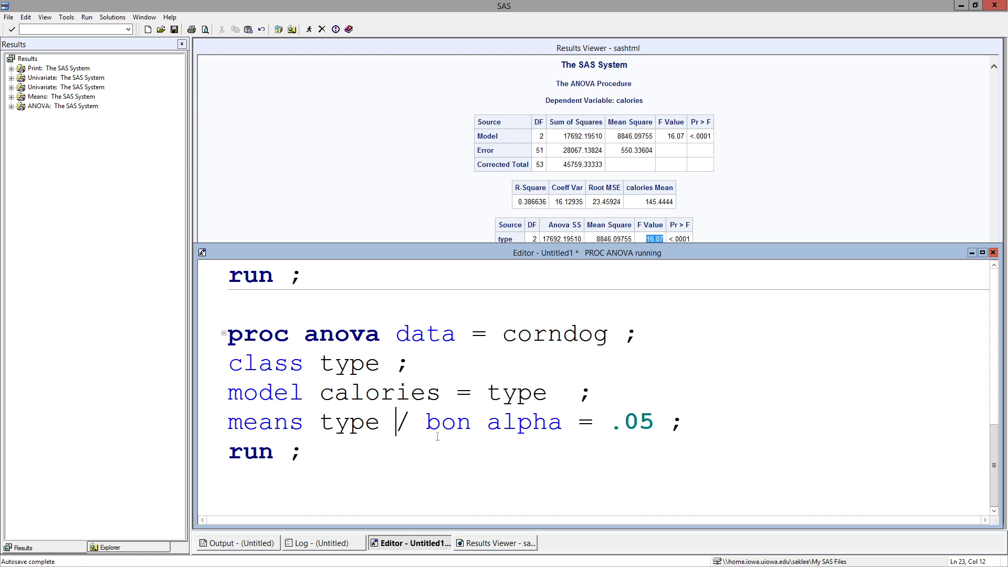
# Run only the proc anova step with the Bonferroni option, from its proc line through "run ;".
pyautogui.press('Down')
pyautogui.hotkey('shift', 'Up')
pyautogui.hotkey('shift', 'Up')
pyautogui.hotkey('shift', 'Up')
pyautogui.hotkey('shift', 'Up')
pyautogui.hotkey('shift', 'Up')
pyautogui.hotkey('shift', 'Down')
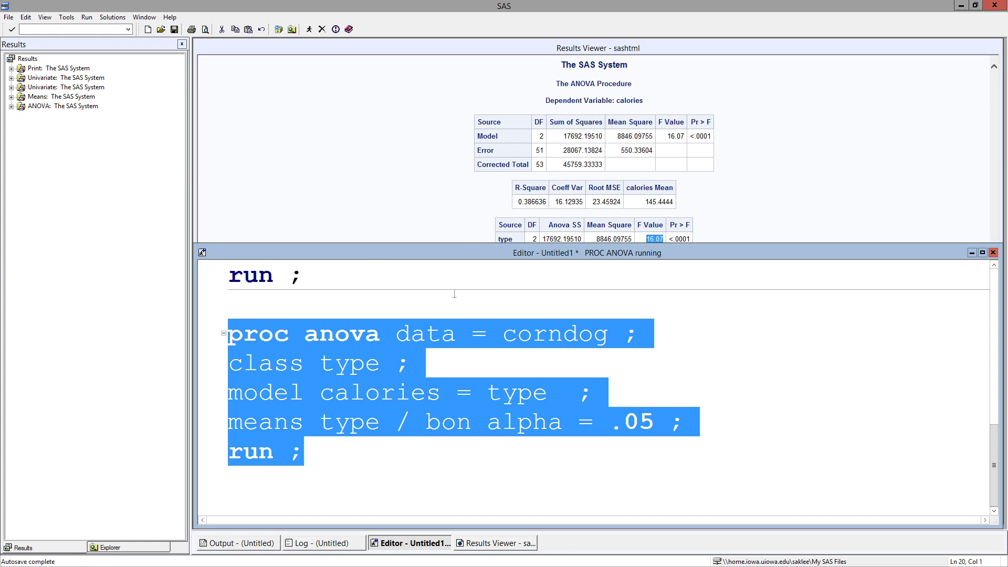
pyautogui.click(310, 30)
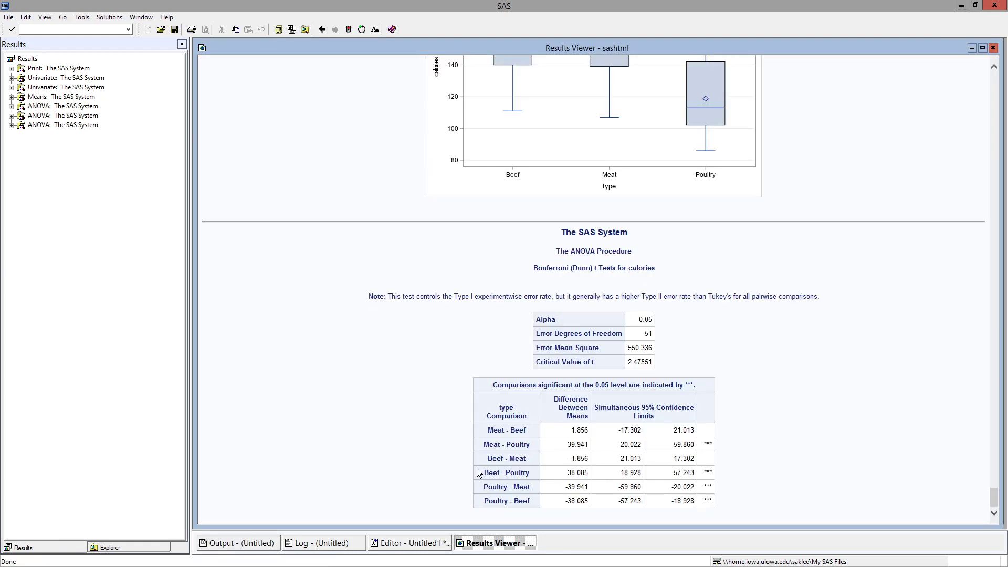
# Examine the Bonferroni (Dunn) t Tests output, checking the simultaneous 95% confidence limits of the Meat - Beef and Meat - Poultry comparisons.
pyautogui.moveTo(552, 238); pyautogui.dragTo(657, 271)
pyautogui.moveTo(676, 363); pyautogui.dragTo(761, 472)
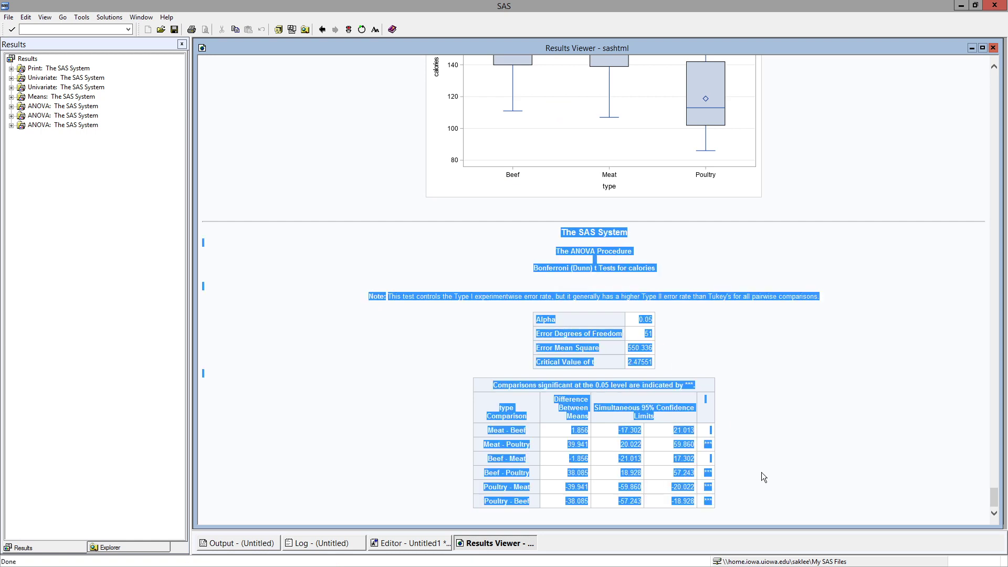
pyautogui.click(764, 468)
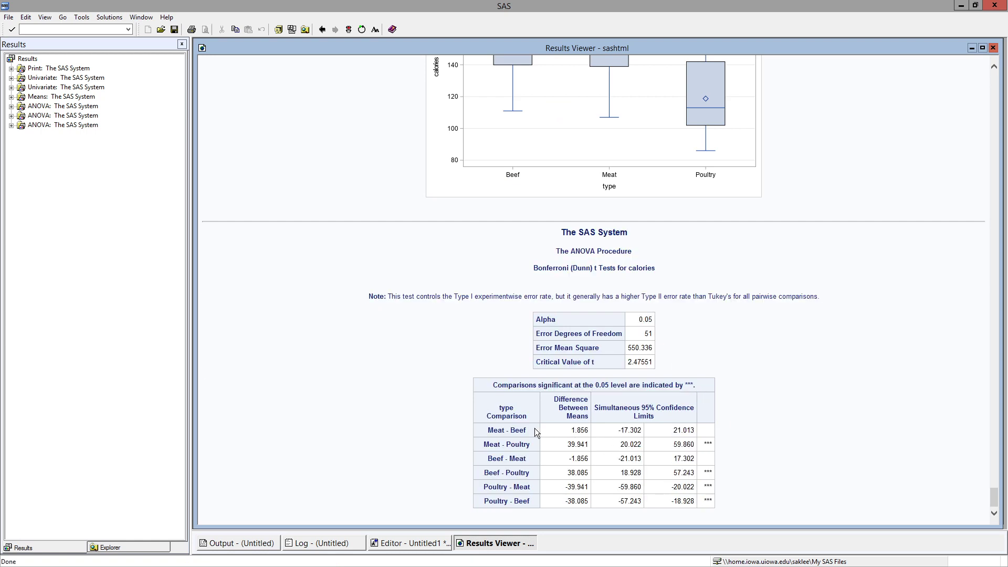
pyautogui.moveTo(496, 431); pyautogui.dragTo(523, 433)
pyautogui.click(519, 430)
pyautogui.moveTo(618, 430); pyautogui.dragTo(695, 430)
pyautogui.moveTo(484, 444); pyautogui.dragTo(530, 446)
pyautogui.click(523, 448)
pyautogui.moveTo(621, 446); pyautogui.dragTo(697, 445)
pyautogui.moveTo(484, 445); pyautogui.dragTo(550, 447)
pyautogui.click(711, 443)
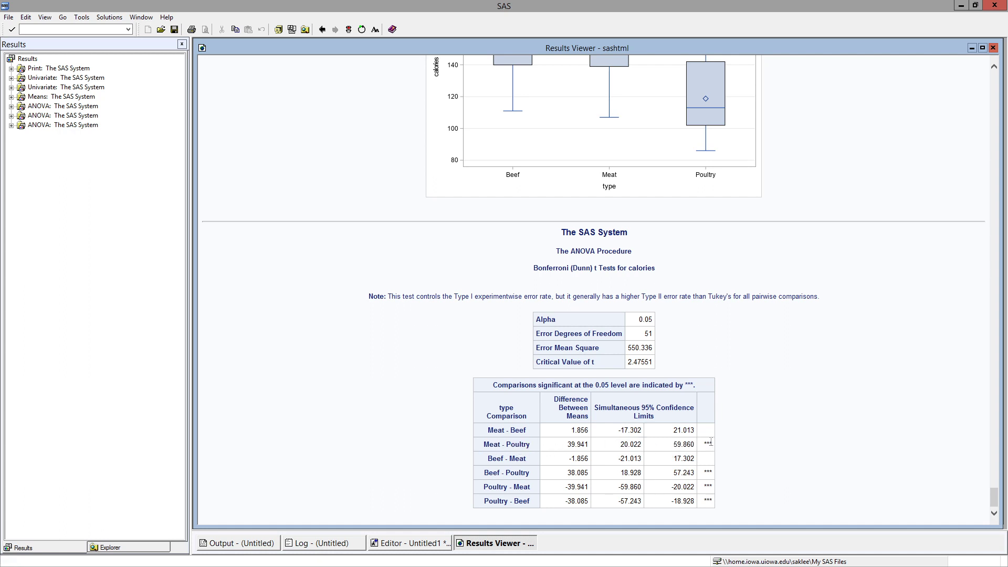
# Check the significance markers in the comparison table and match the Meat - Poultry and Beef - Poultry rows with their reversed pairs.
pyautogui.doubleClick(704, 473)
pyautogui.moveTo(712, 487); pyautogui.dragTo(707, 500)
pyautogui.moveTo(484, 444); pyautogui.dragTo(529, 446)
pyautogui.click(707, 454)
pyautogui.moveTo(532, 444); pyautogui.dragTo(486, 446)
pyautogui.click(524, 471)
pyautogui.tripleClick(525, 475)
pyautogui.moveTo(484, 487); pyautogui.dragTo(522, 489)
pyautogui.moveTo(484, 444); pyautogui.dragTo(528, 446)
pyautogui.moveTo(484, 487); pyautogui.dragTo(532, 504)
pyautogui.moveTo(531, 473); pyautogui.dragTo(483, 473)
pyautogui.moveTo(532, 501); pyautogui.dragTo(483, 501)
pyautogui.moveTo(506, 445)
pyautogui.mouseDown()
pyautogui.moveTo(530, 447)
pyautogui.moveTo(511, 447)
pyautogui.mouseUp()
pyautogui.moveTo(484, 502); pyautogui.dragTo(535, 508)
# Compare the Bonferroni results with the Distribution of calories box plots for Beef, Meat and Poultry.
pyautogui.scroll(4, 615, 210)
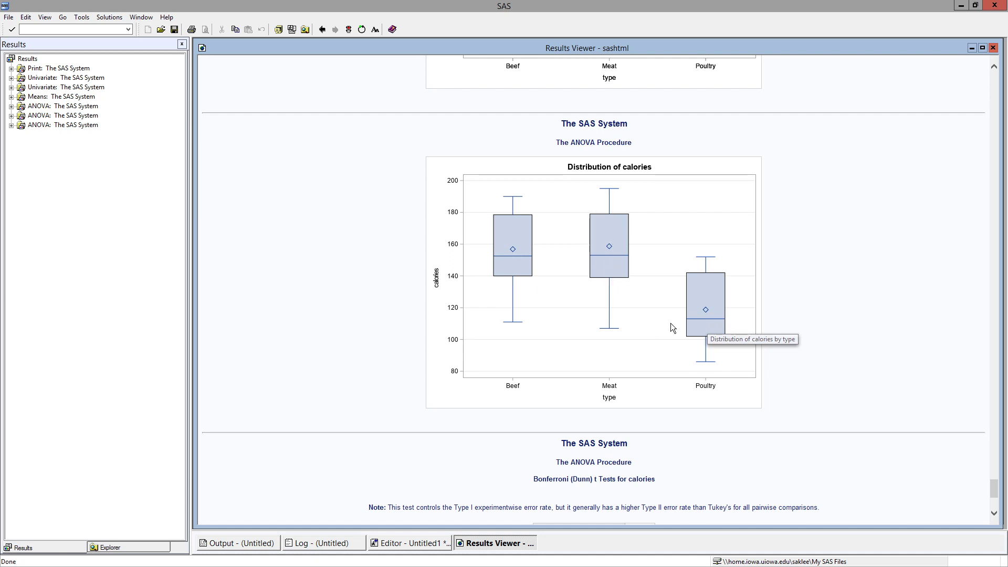
pyautogui.scroll(-3, 254, 464)
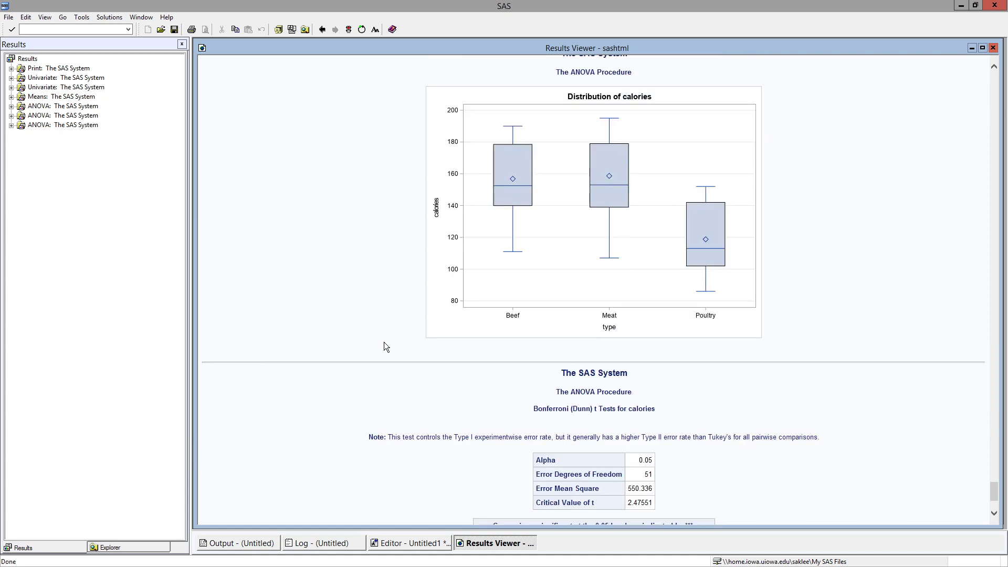
pyautogui.scroll(12, 369, 357)
pyautogui.scroll(-18, 369, 357)
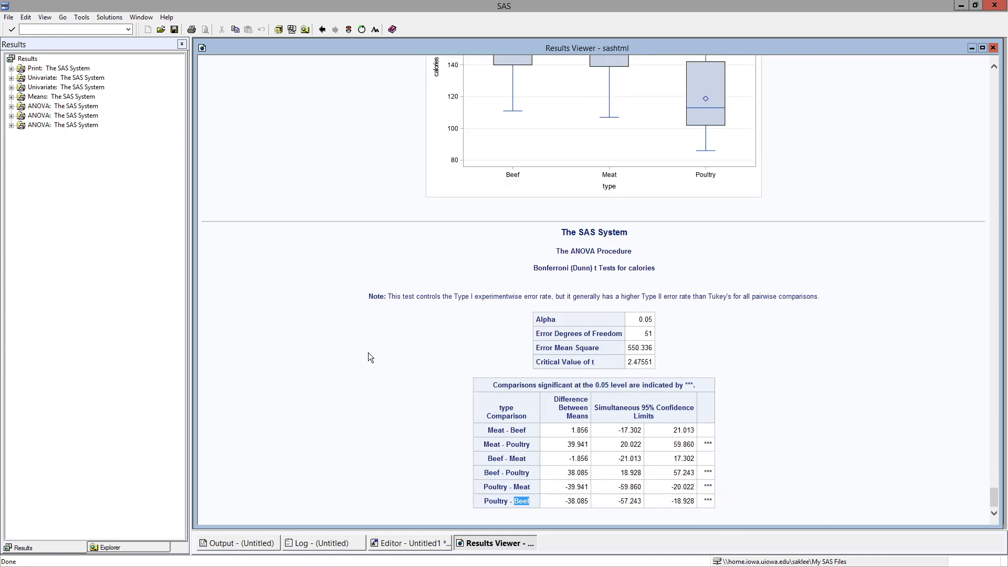